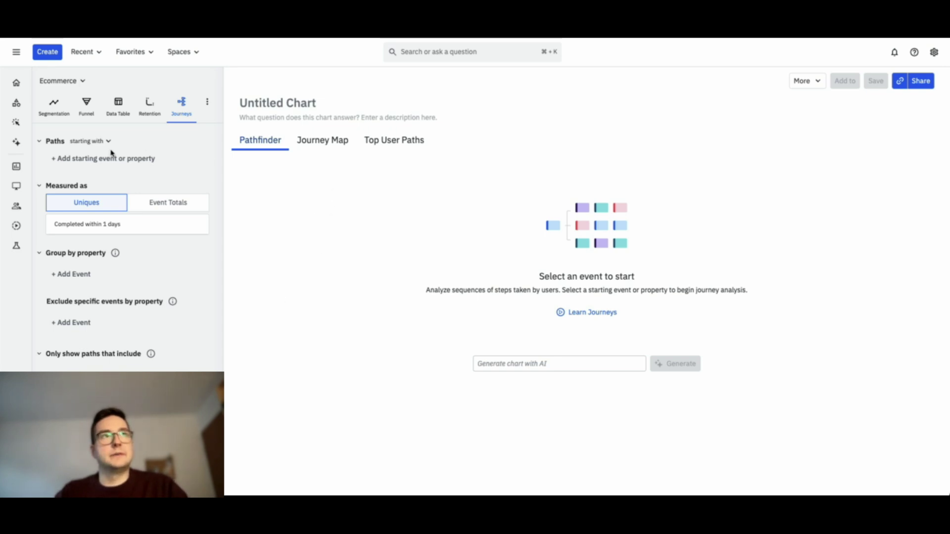
Step: Start the Pathfinder paths with the Page View event
{"action": "left_click", "coordinate": [67, 158]}
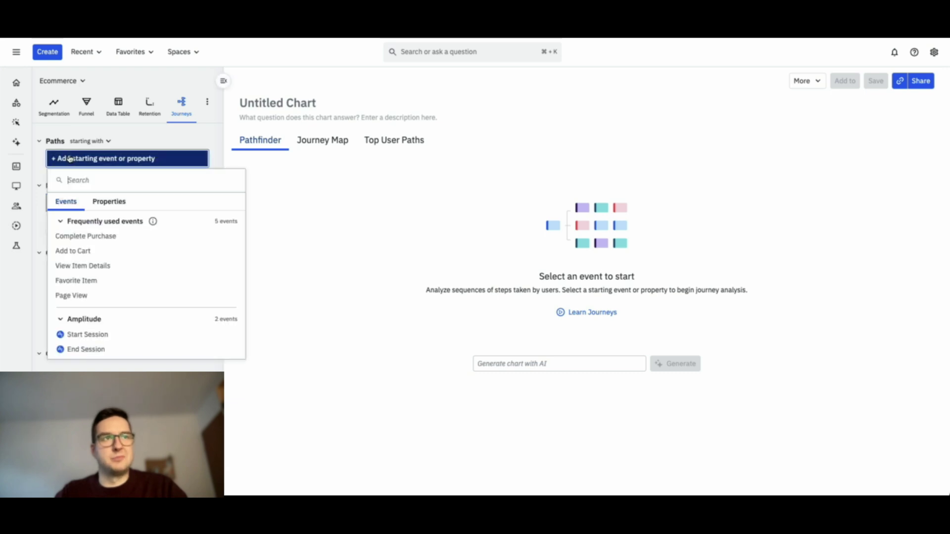
{"action": "key", "text": "Down"}
{"action": "key", "text": "Down"}
{"action": "key", "text": "Down"}
{"action": "key", "text": "Down"}
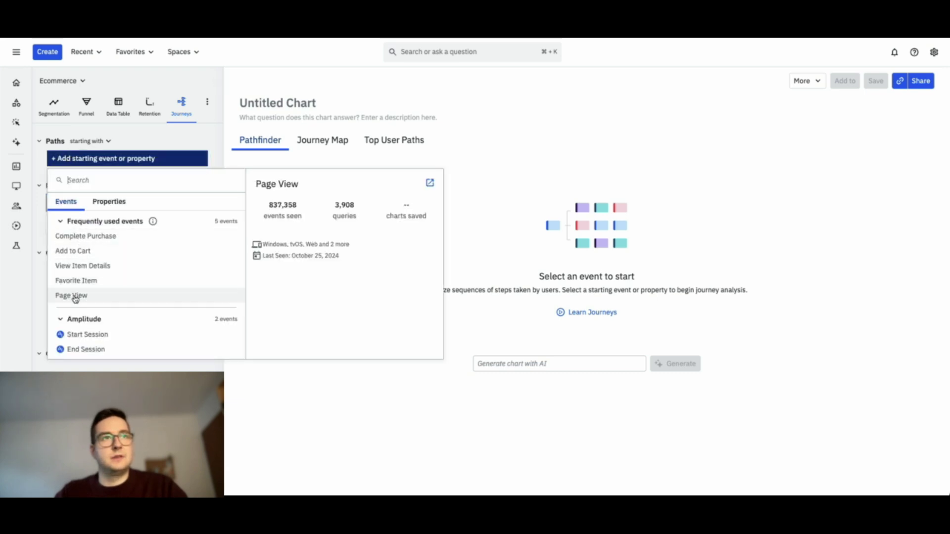
{"action": "left_click", "coordinate": [75, 297]}
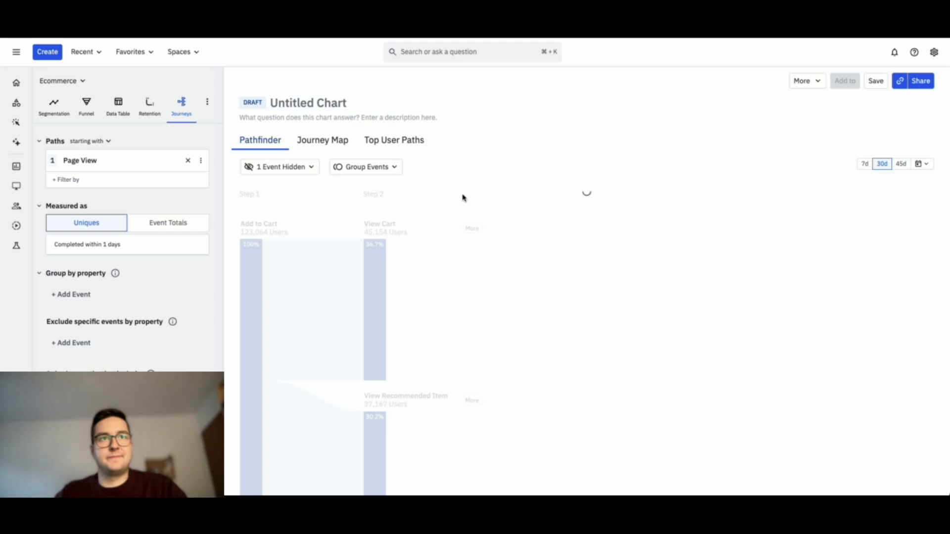
Step: Expand the paths after Main Landing and Search for Items out to Step 4
{"action": "scroll", "coordinate": [447, 196], "scroll_direction": "down", "scroll_amount": 3}
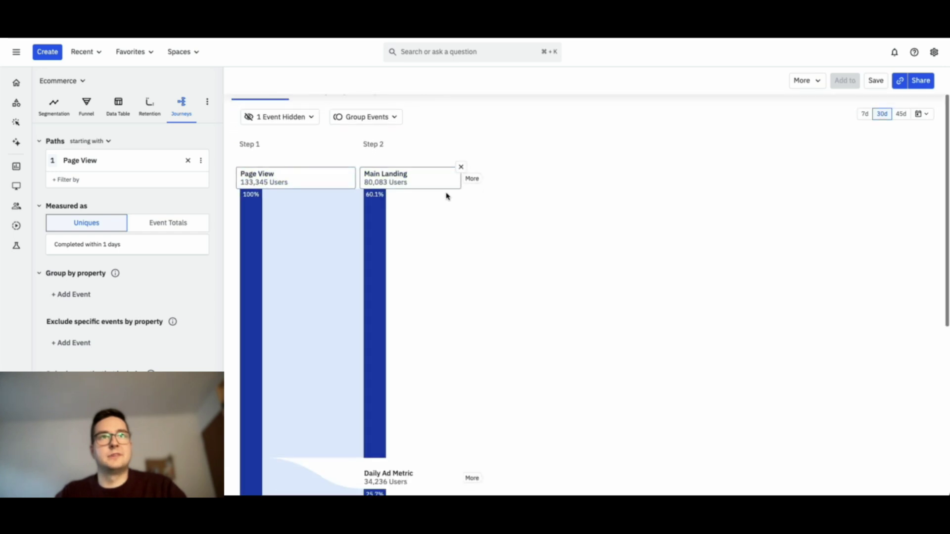
{"action": "scroll", "coordinate": [487, 198], "scroll_direction": "down", "scroll_amount": 3}
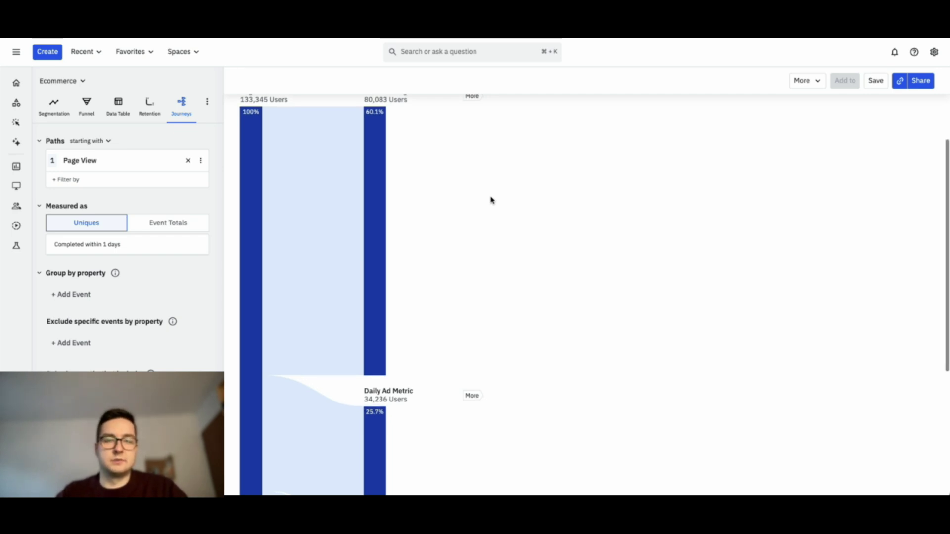
{"action": "scroll", "coordinate": [491, 199], "scroll_direction": "down", "scroll_amount": 2}
{"action": "scroll", "coordinate": [491, 199], "scroll_direction": "up", "scroll_amount": 4}
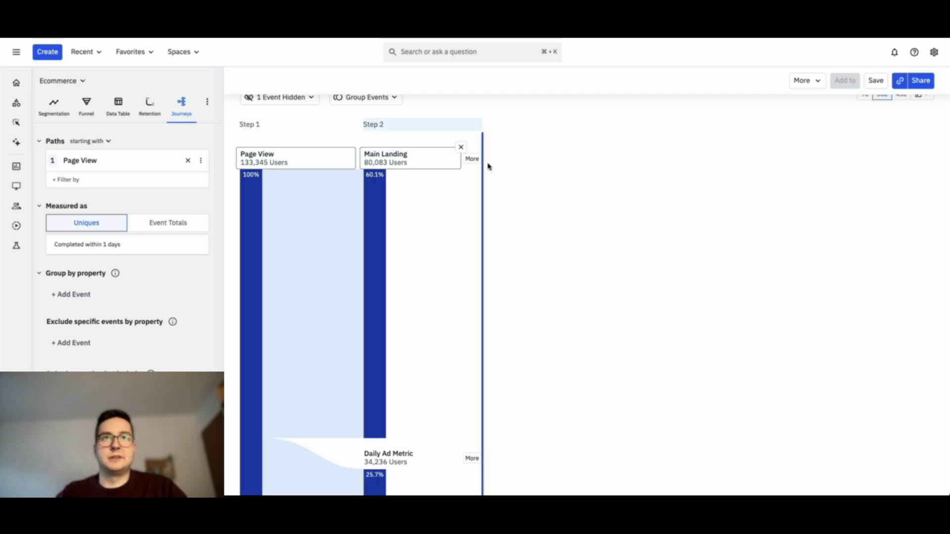
{"action": "left_click", "coordinate": [472, 158]}
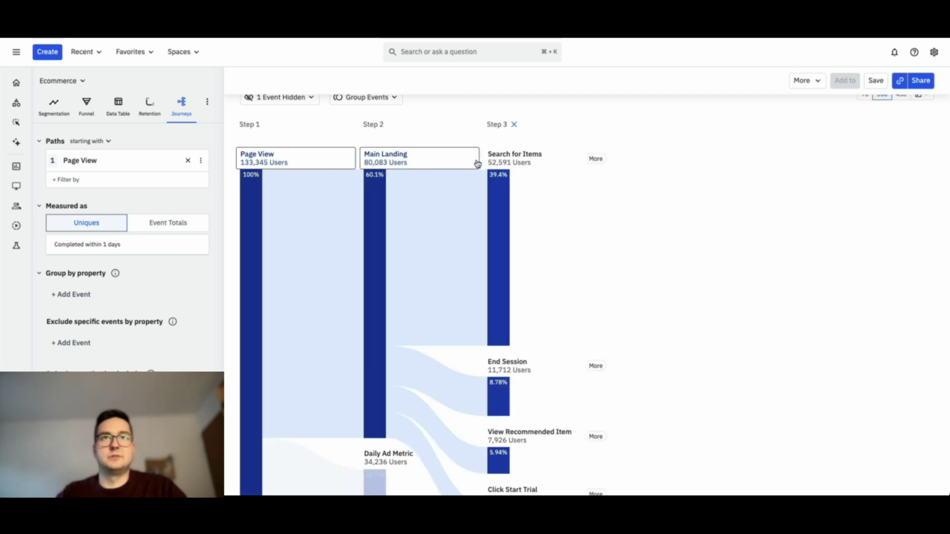
{"action": "left_click", "coordinate": [597, 159]}
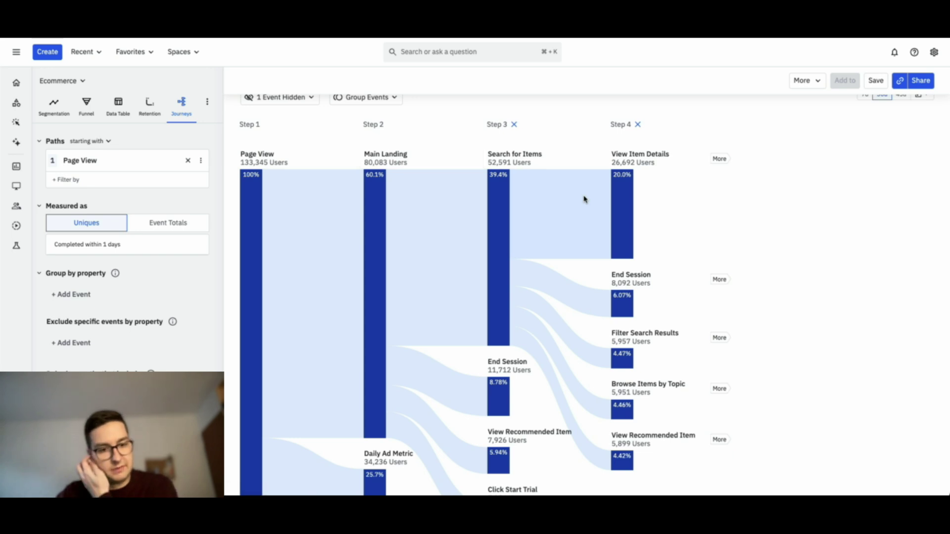
{"action": "scroll", "coordinate": [492, 223], "scroll_direction": "down", "scroll_amount": 4}
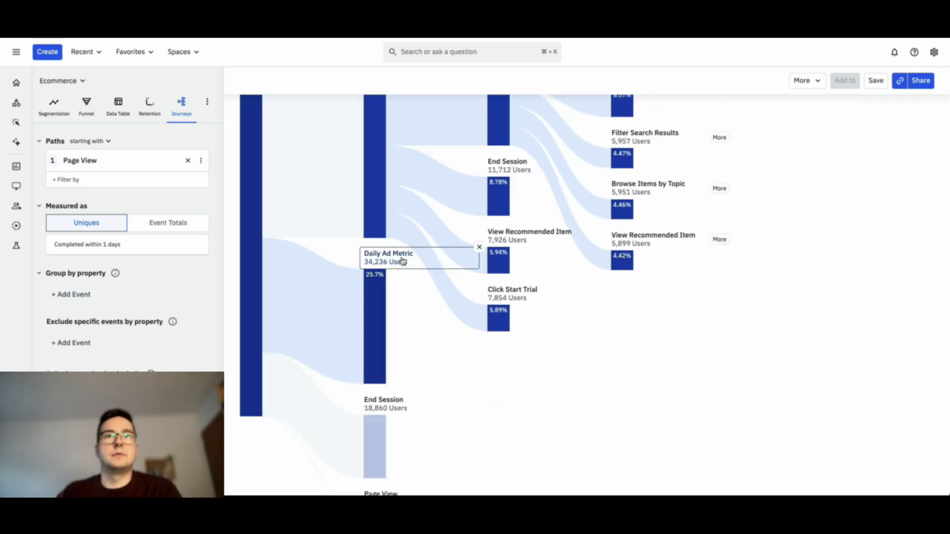
{"action": "scroll", "coordinate": [406, 258], "scroll_direction": "down", "scroll_amount": 2}
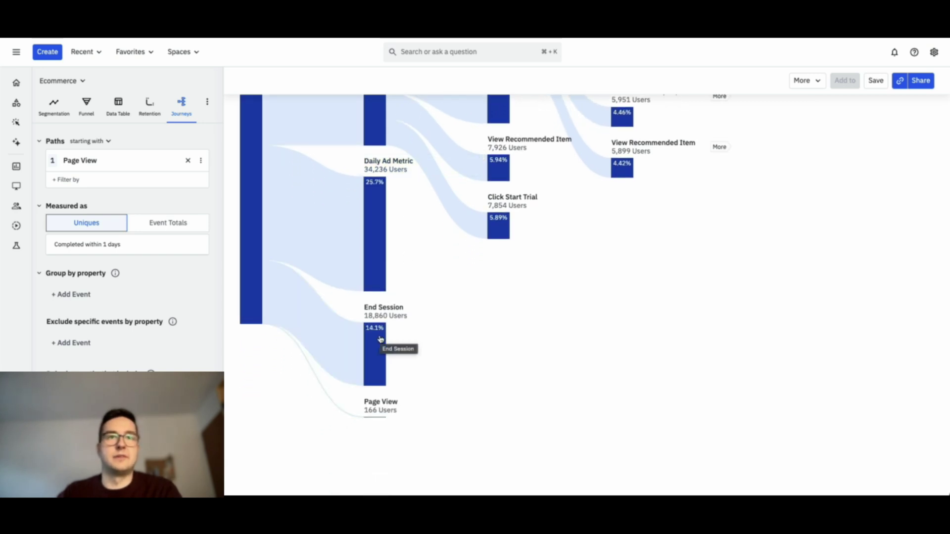
{"action": "scroll", "coordinate": [380, 338], "scroll_direction": "up", "scroll_amount": 1}
{"action": "scroll", "coordinate": [366, 363], "scroll_direction": "up", "scroll_amount": 7}
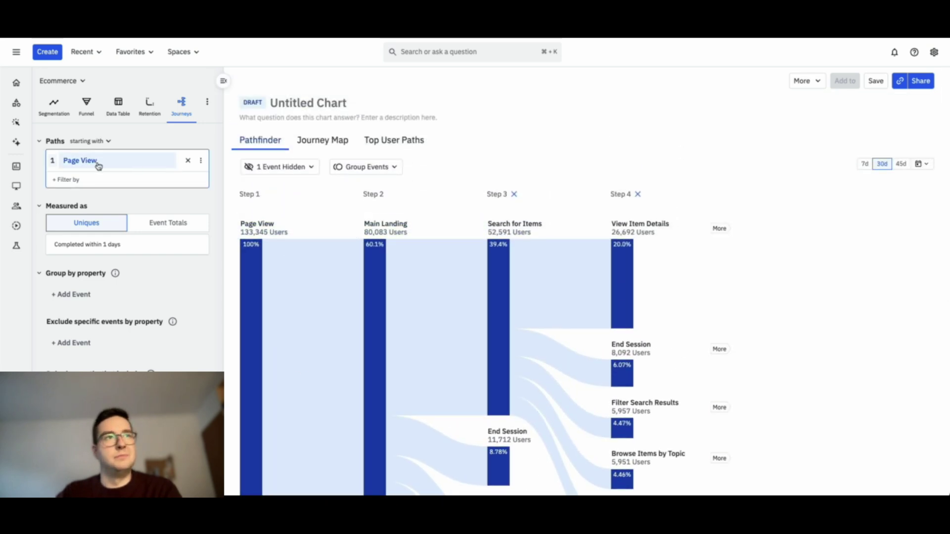
Step: Restart the paths at Add to Cart and expand past View Cart and Checkout to Step 4
{"action": "left_click", "coordinate": [127, 169]}
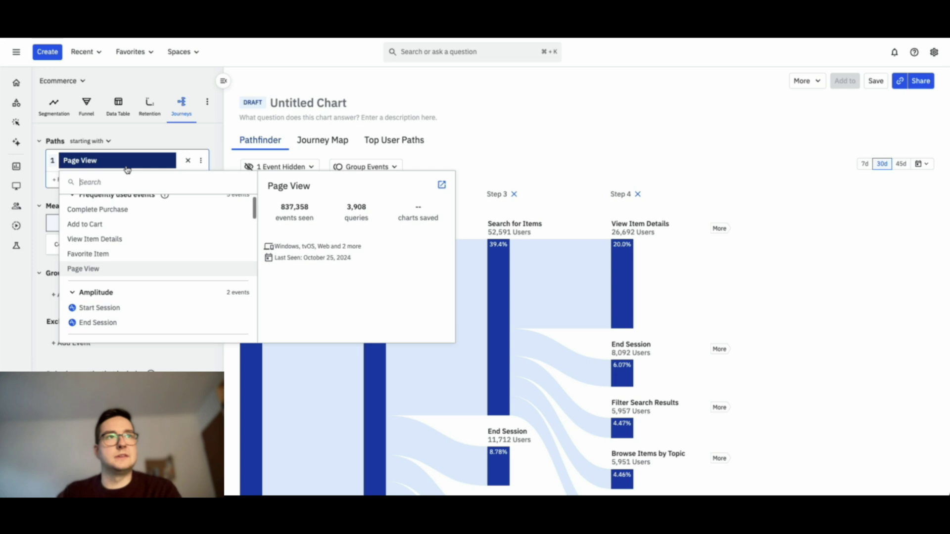
{"action": "left_click", "coordinate": [116, 225]}
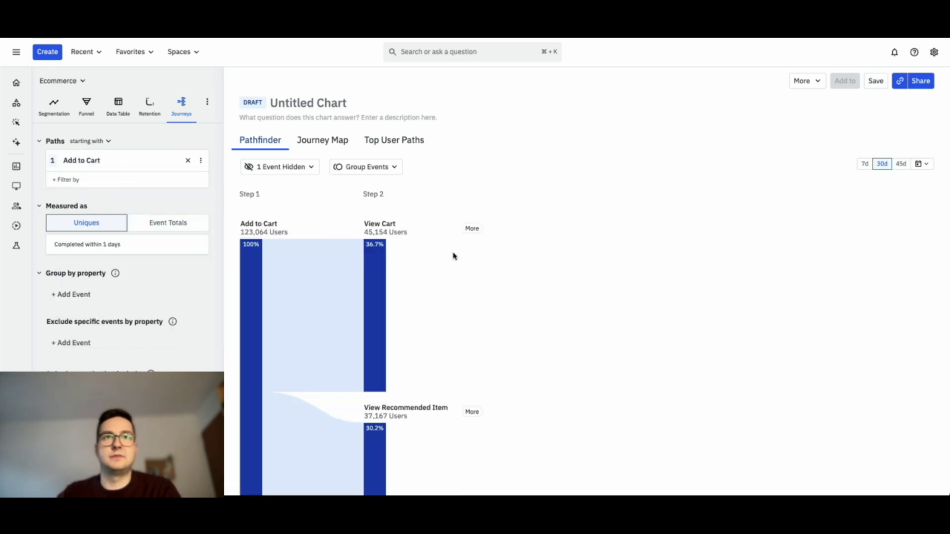
{"action": "left_click", "coordinate": [473, 228]}
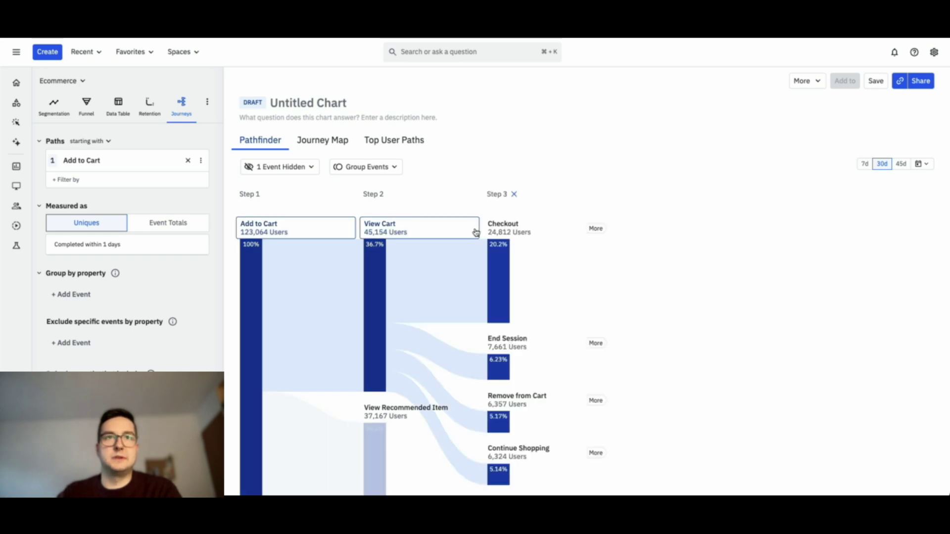
{"action": "left_click", "coordinate": [596, 228]}
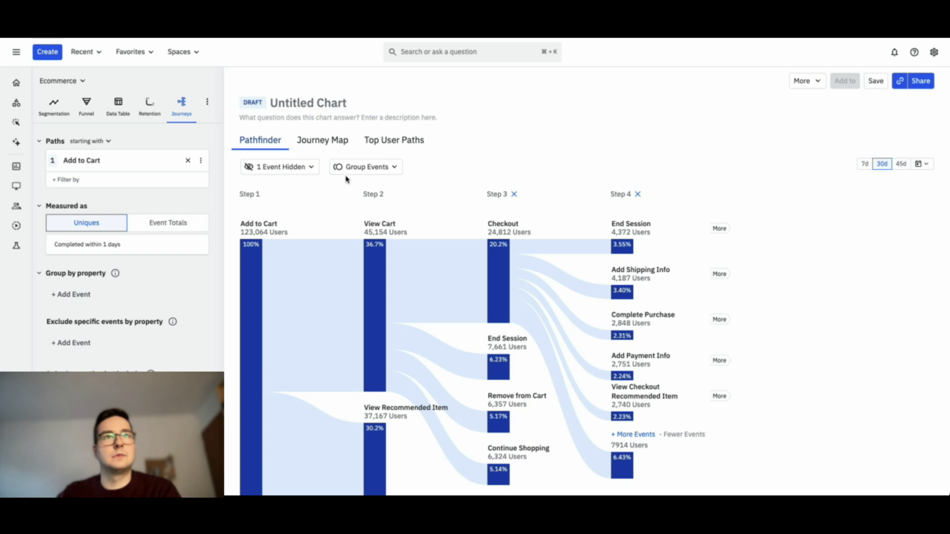
{"action": "scroll", "coordinate": [342, 195], "scroll_direction": "down", "scroll_amount": 1}
{"action": "scroll", "coordinate": [343, 198], "scroll_direction": "down", "scroll_amount": 1}
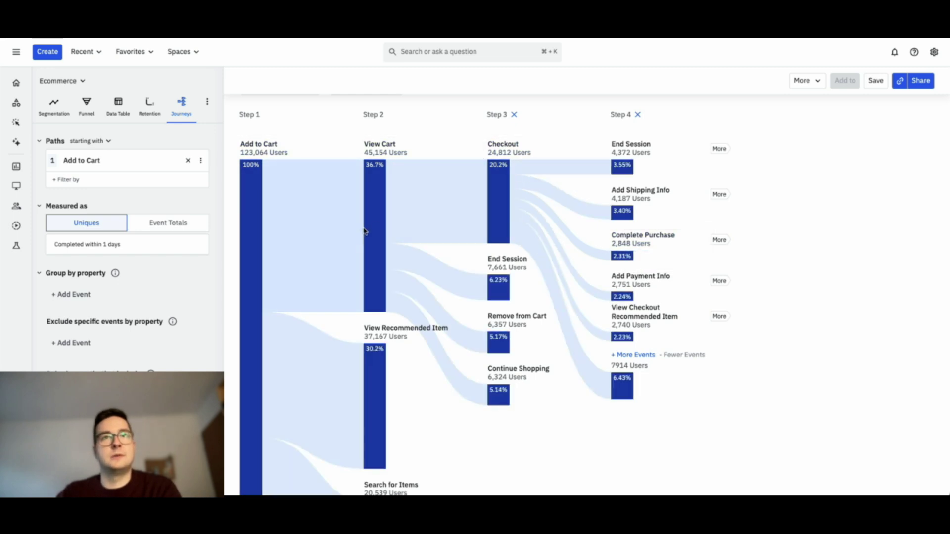
{"action": "scroll", "coordinate": [346, 223], "scroll_direction": "down", "scroll_amount": 3}
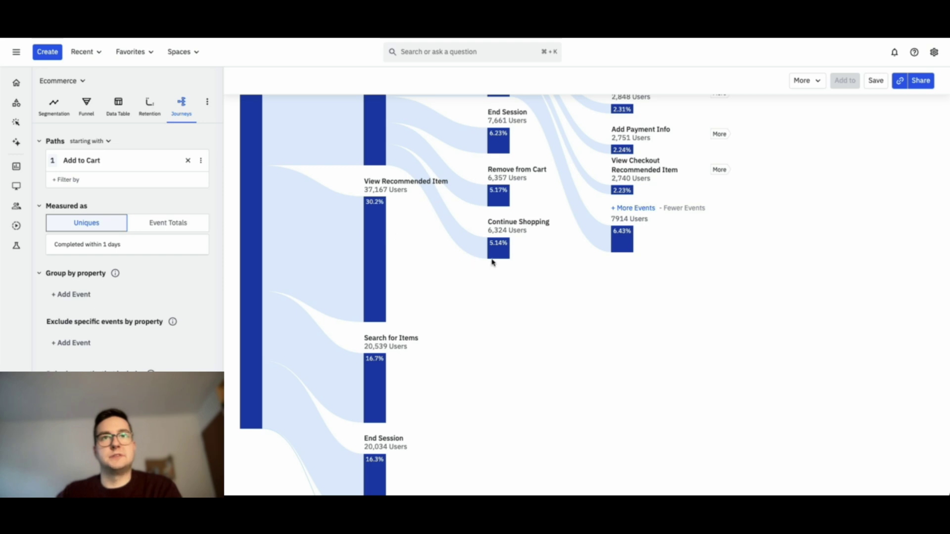
{"action": "scroll", "coordinate": [454, 290], "scroll_direction": "up", "scroll_amount": 2}
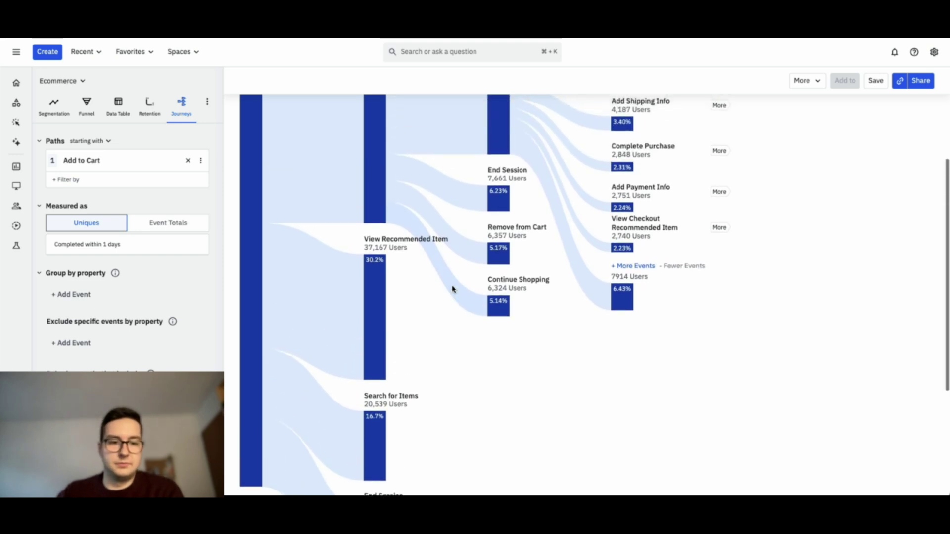
{"action": "scroll", "coordinate": [453, 289], "scroll_direction": "up", "scroll_amount": 2}
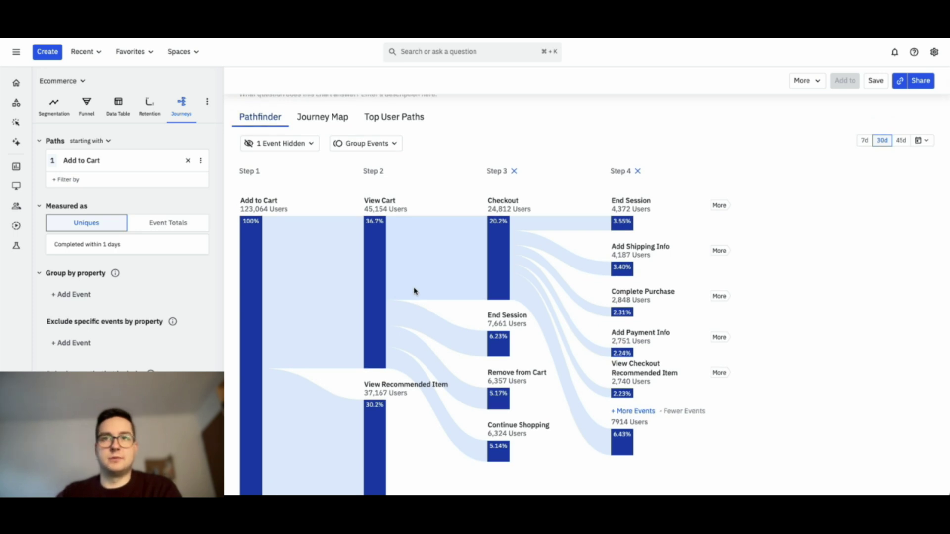
{"action": "scroll", "coordinate": [421, 276], "scroll_direction": "down", "scroll_amount": 1}
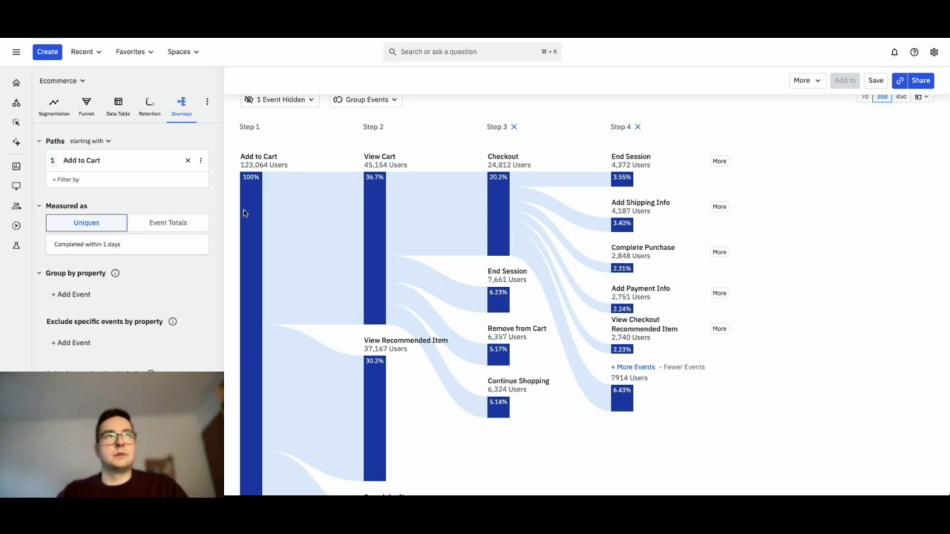
{"action": "mouse_move", "coordinate": [149, 170]}
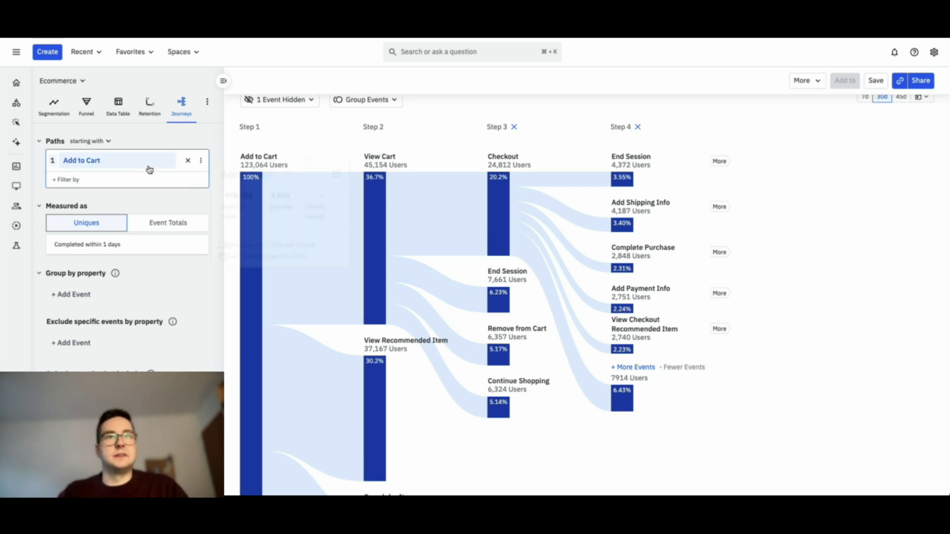
{"action": "left_click", "coordinate": [85, 142]}
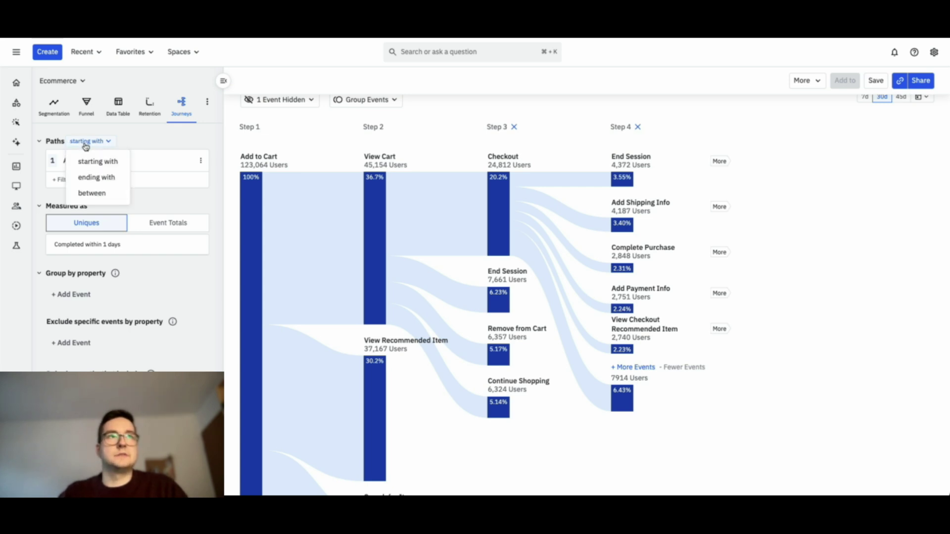
{"action": "left_click", "coordinate": [91, 179]}
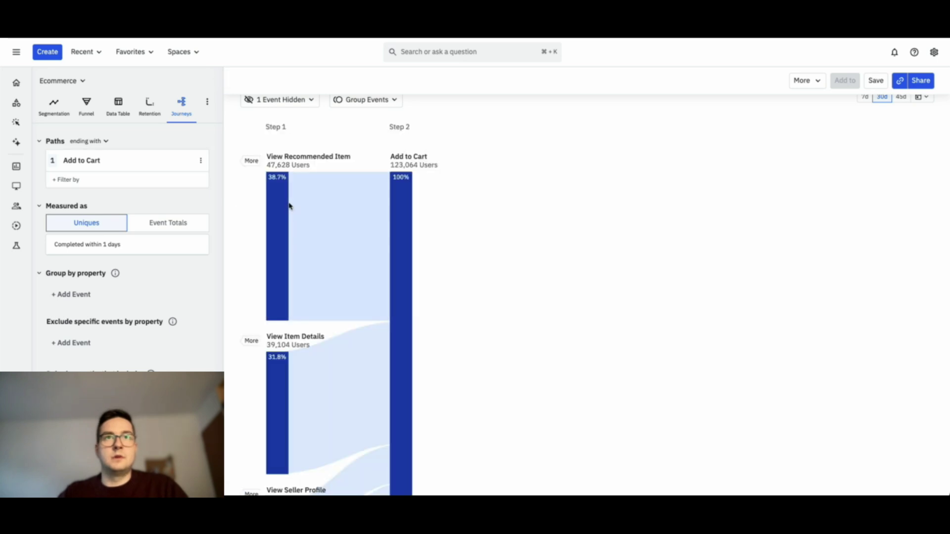
{"action": "scroll", "coordinate": [353, 200], "scroll_direction": "down", "scroll_amount": 1}
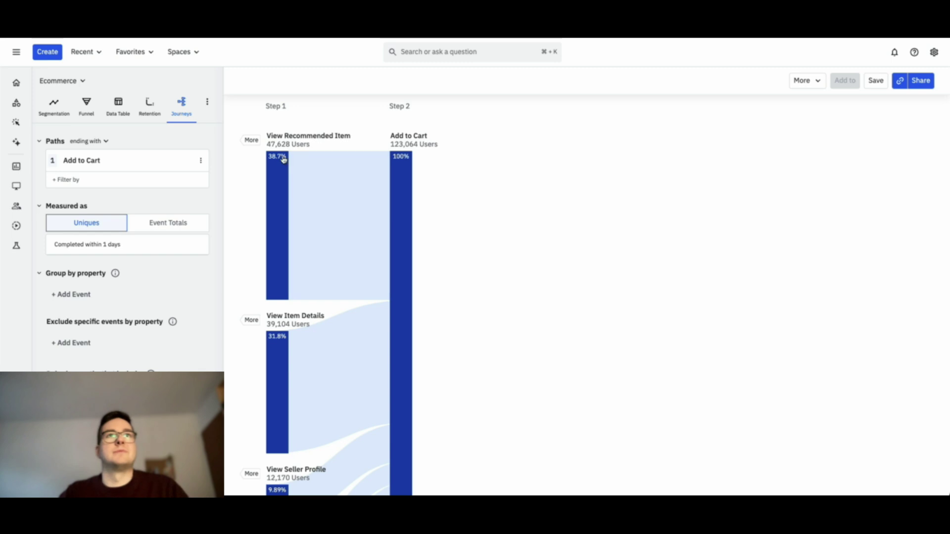
{"action": "left_click", "coordinate": [251, 140]}
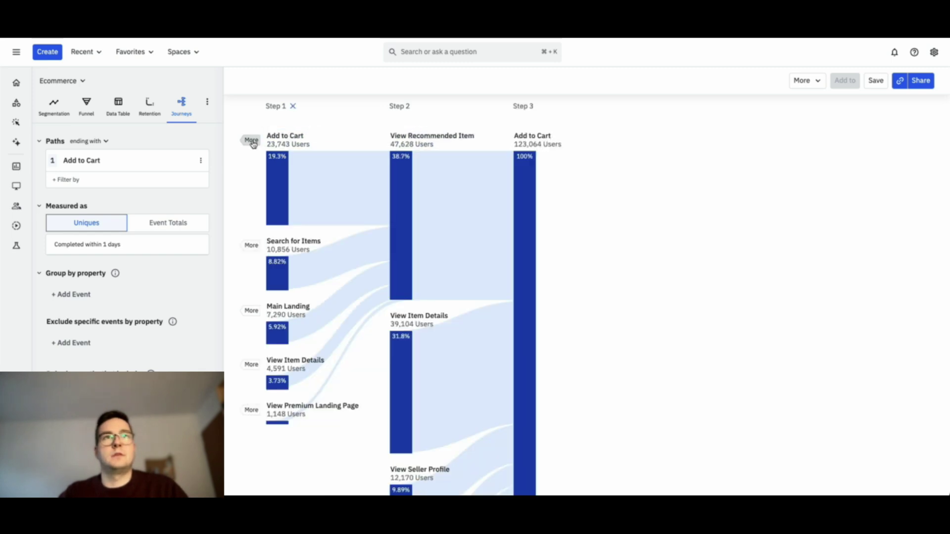
{"action": "left_click", "coordinate": [252, 140]}
{"action": "scroll", "coordinate": [495, 238], "scroll_direction": "down", "scroll_amount": 5}
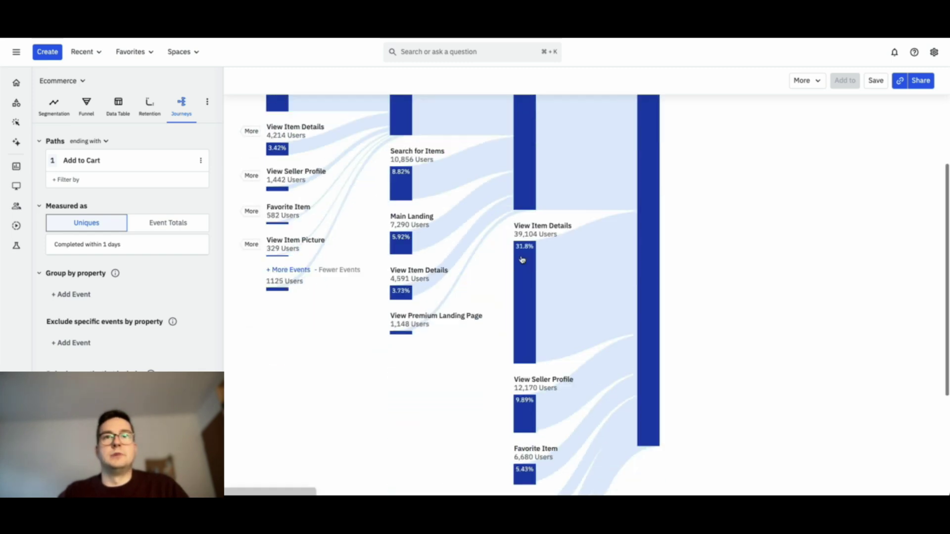
{"action": "scroll", "coordinate": [522, 257], "scroll_direction": "down", "scroll_amount": 1}
{"action": "scroll", "coordinate": [522, 257], "scroll_direction": "up", "scroll_amount": 6}
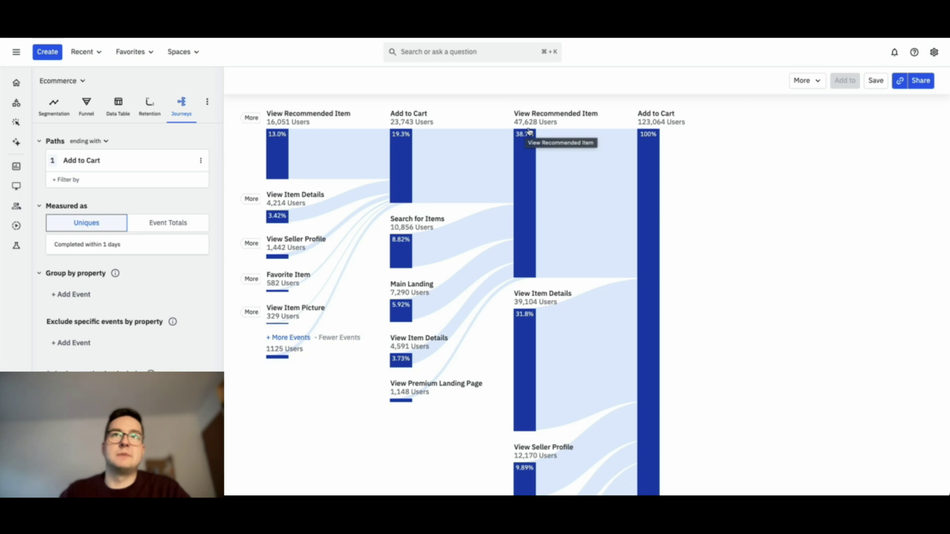
{"action": "left_click", "coordinate": [537, 128]}
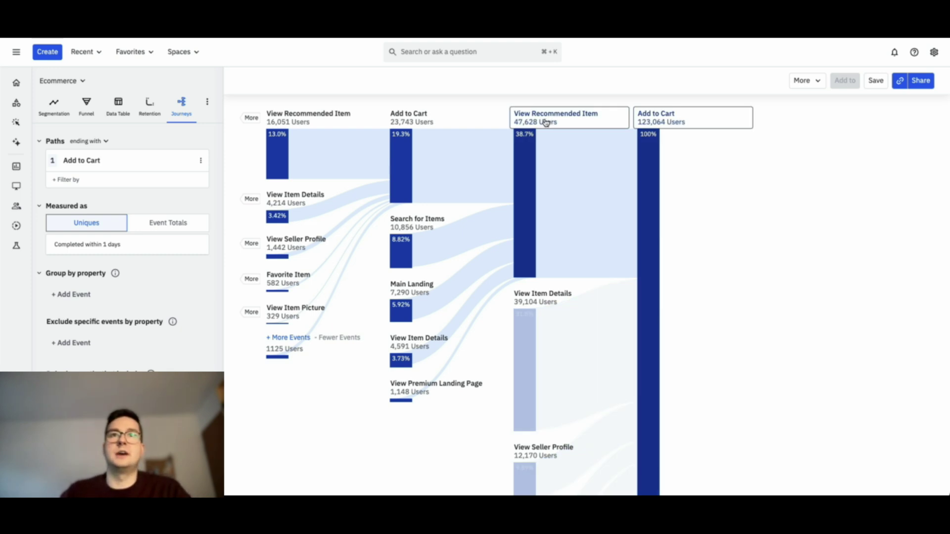
{"action": "left_click", "coordinate": [549, 214]}
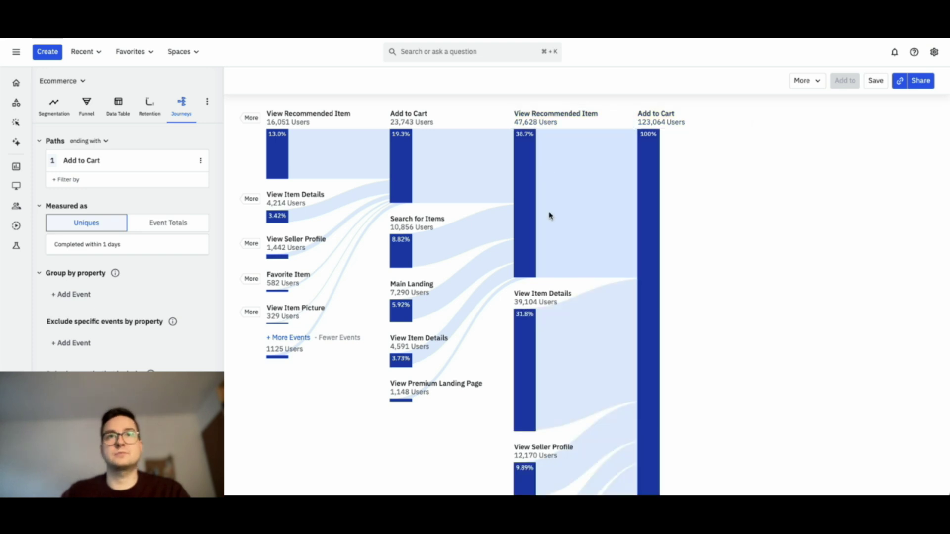
{"action": "scroll", "coordinate": [550, 218], "scroll_direction": "down", "scroll_amount": 2}
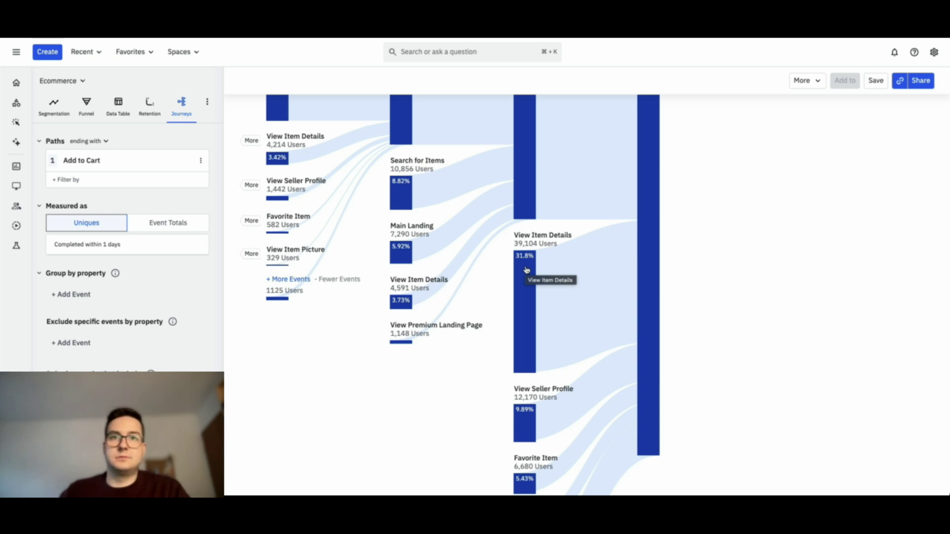
{"action": "scroll", "coordinate": [526, 270], "scroll_direction": "down", "scroll_amount": 3}
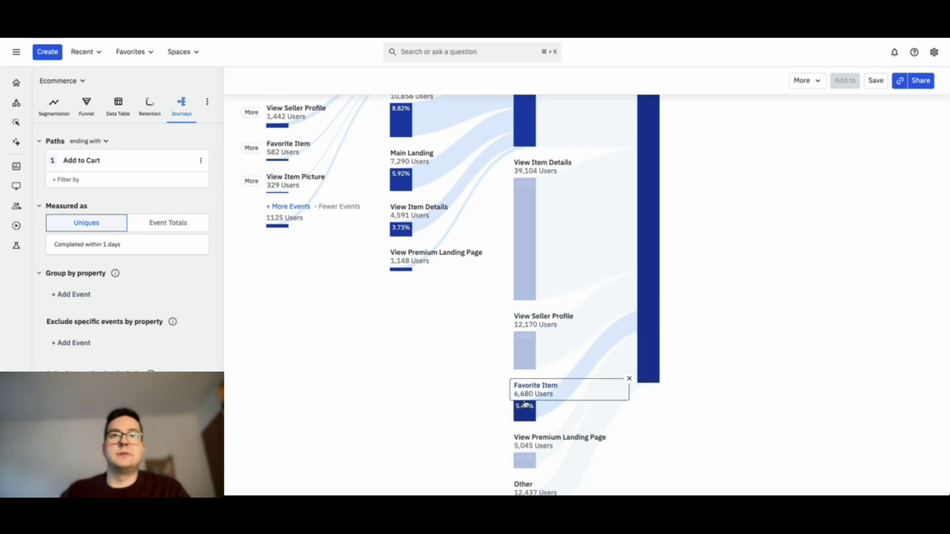
{"action": "scroll", "coordinate": [527, 396], "scroll_direction": "up", "scroll_amount": 5}
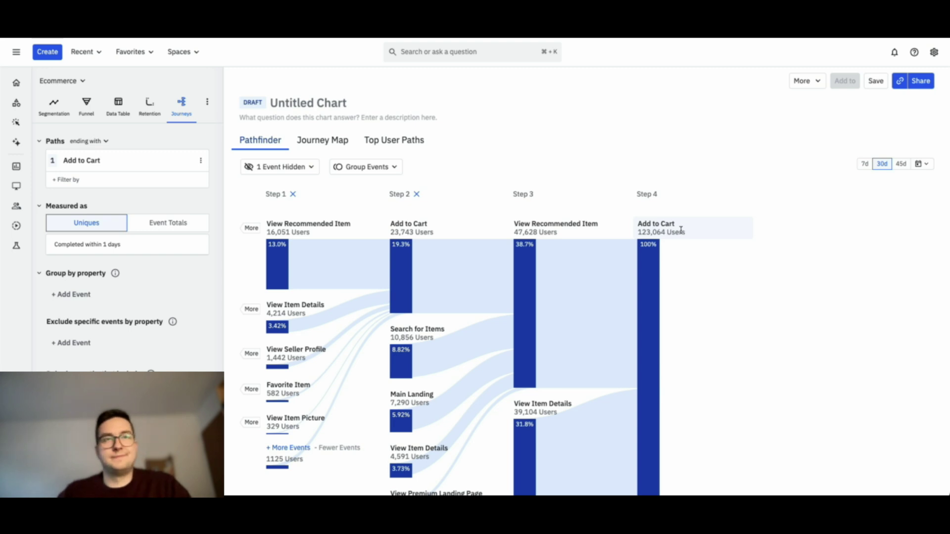
Step: Set the paths to run between two events
{"action": "left_click", "coordinate": [89, 141]}
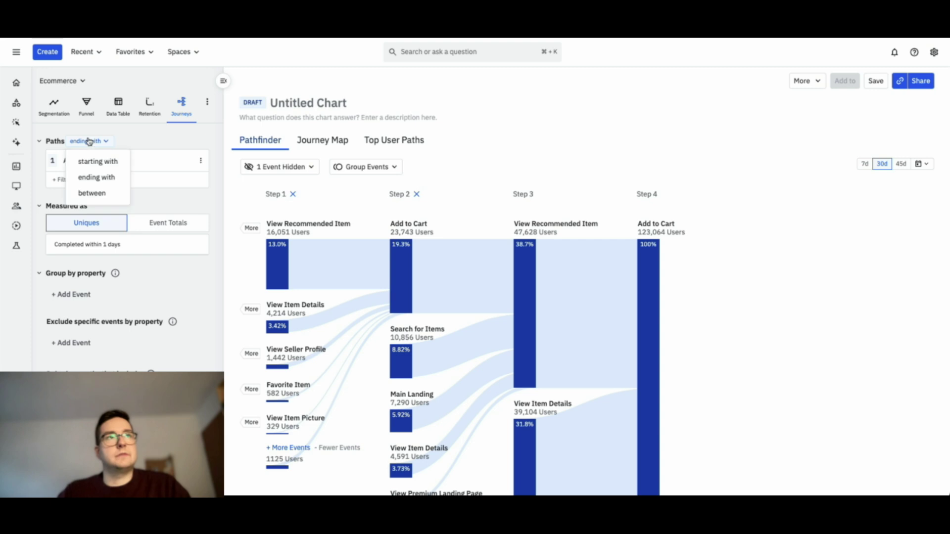
{"action": "left_click", "coordinate": [88, 193]}
{"action": "mouse_move", "coordinate": [98, 191]}
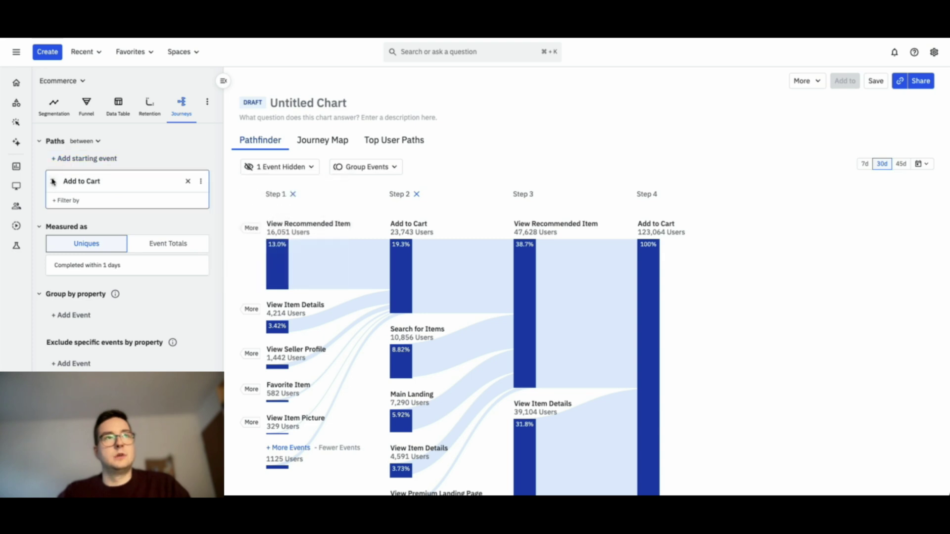
Step: Make Add to Cart the first event of the between-events path
{"action": "left_click", "coordinate": [83, 160]}
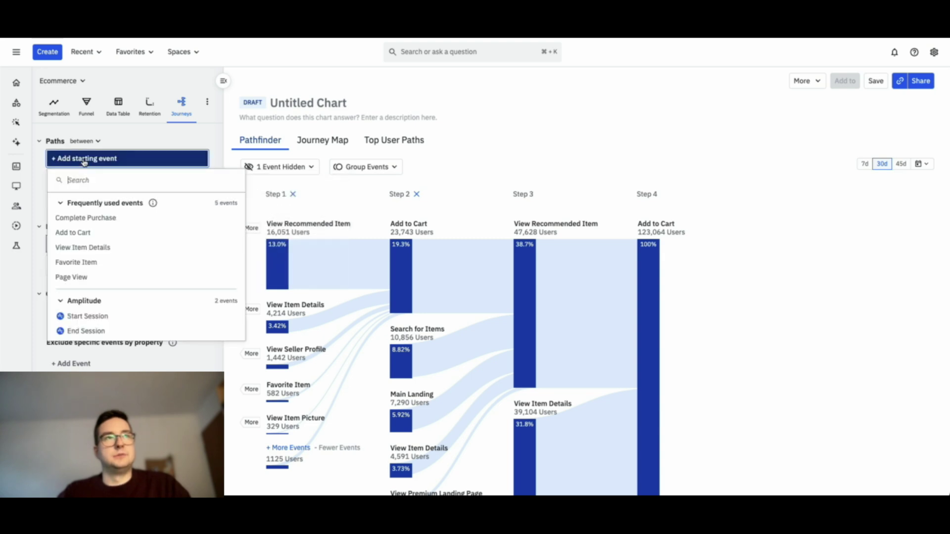
{"action": "left_click", "coordinate": [87, 234]}
{"action": "left_click", "coordinate": [91, 203]}
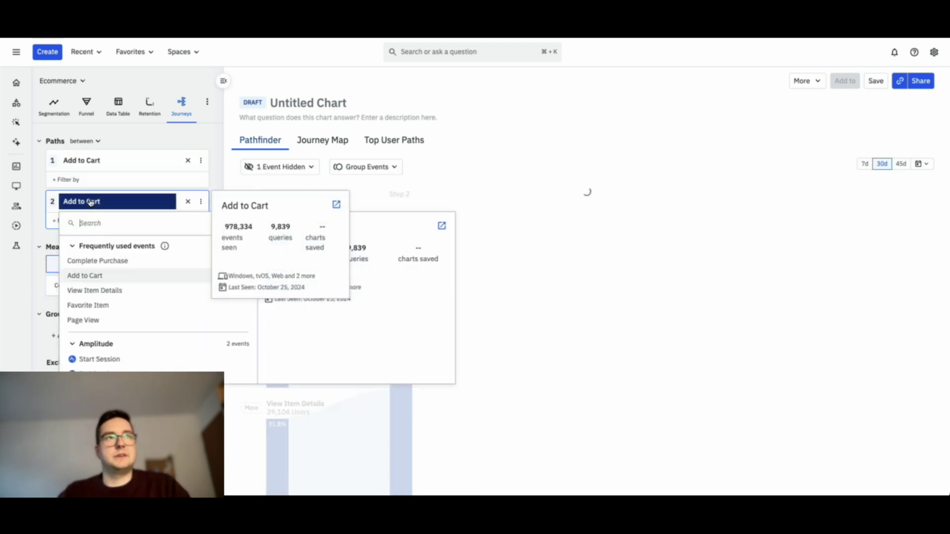
Step: Make Complete Purchase the ending event of the paths
{"action": "left_click", "coordinate": [95, 261]}
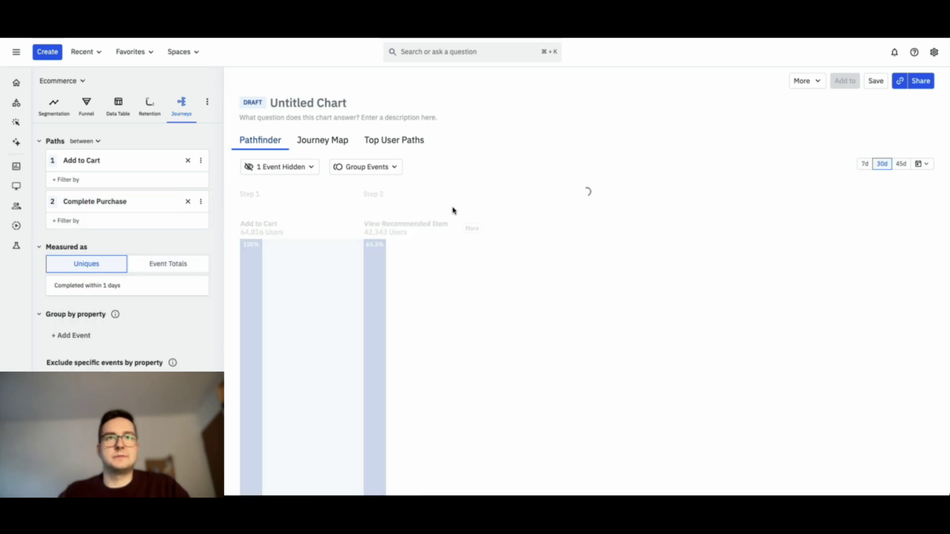
{"action": "scroll", "coordinate": [455, 267], "scroll_direction": "down", "scroll_amount": 8}
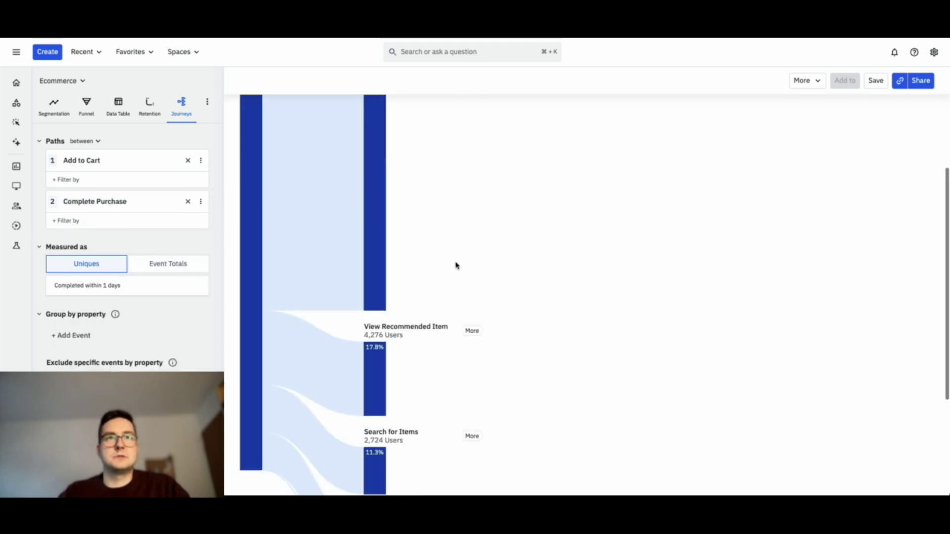
{"action": "scroll", "coordinate": [456, 268], "scroll_direction": "up", "scroll_amount": 5}
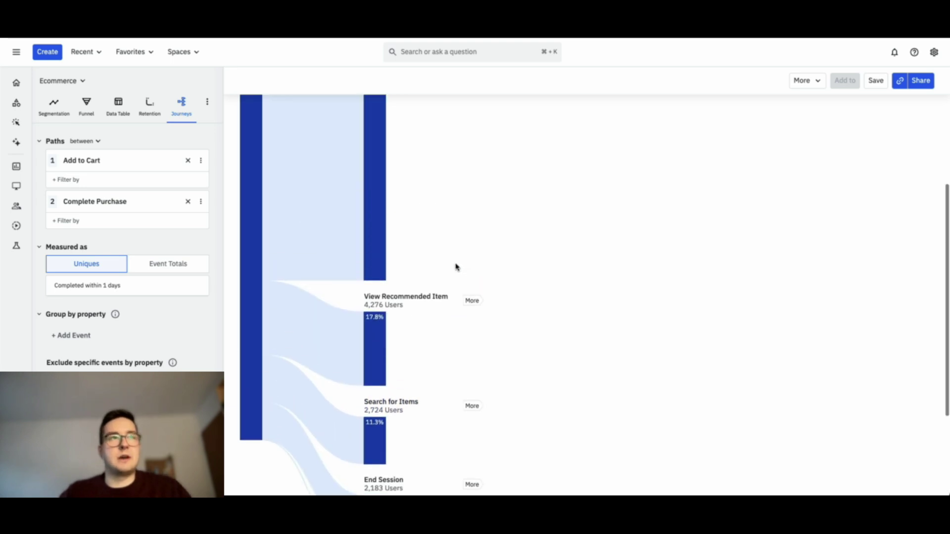
{"action": "scroll", "coordinate": [456, 268], "scroll_direction": "up", "scroll_amount": 3}
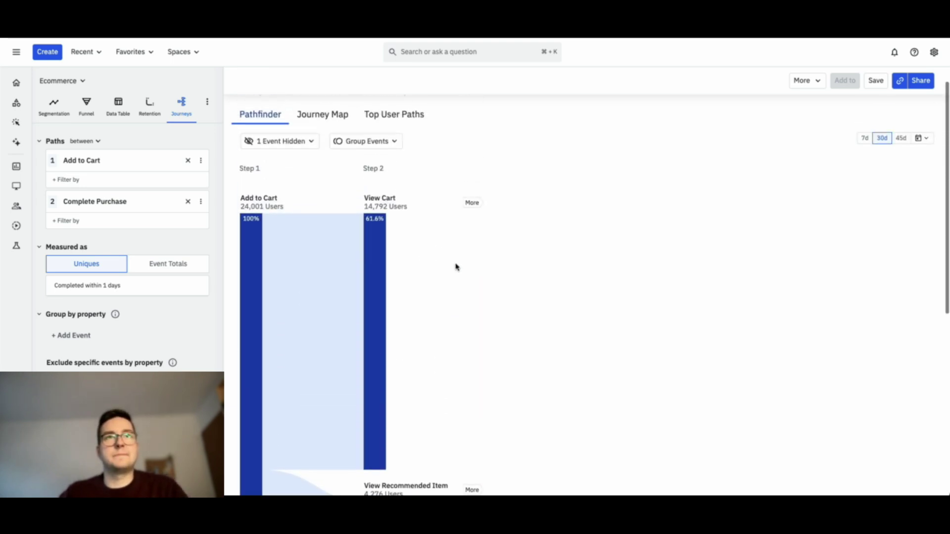
Step: Expand beyond View Cart, Checkout, View Checkout Recommended Item and End Session to Step 6
{"action": "left_click", "coordinate": [473, 203]}
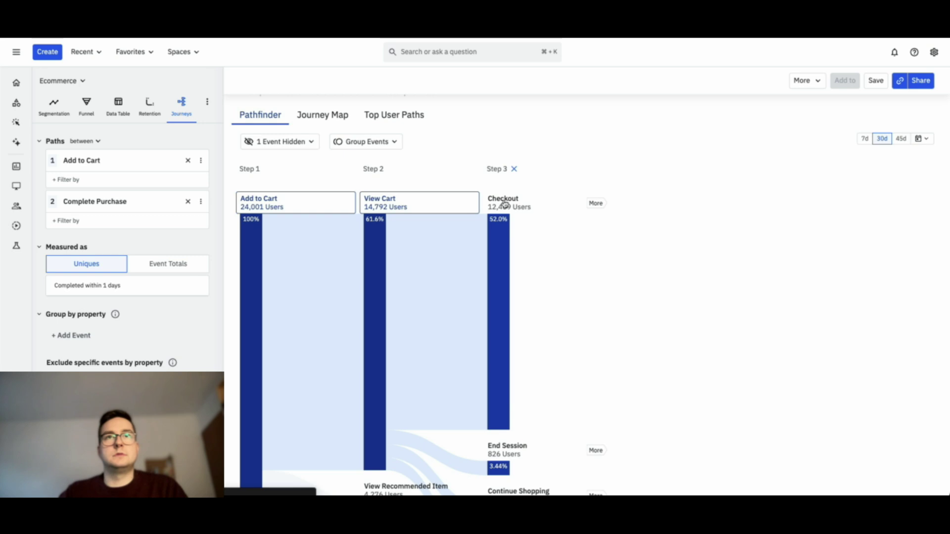
{"action": "left_click", "coordinate": [596, 203]}
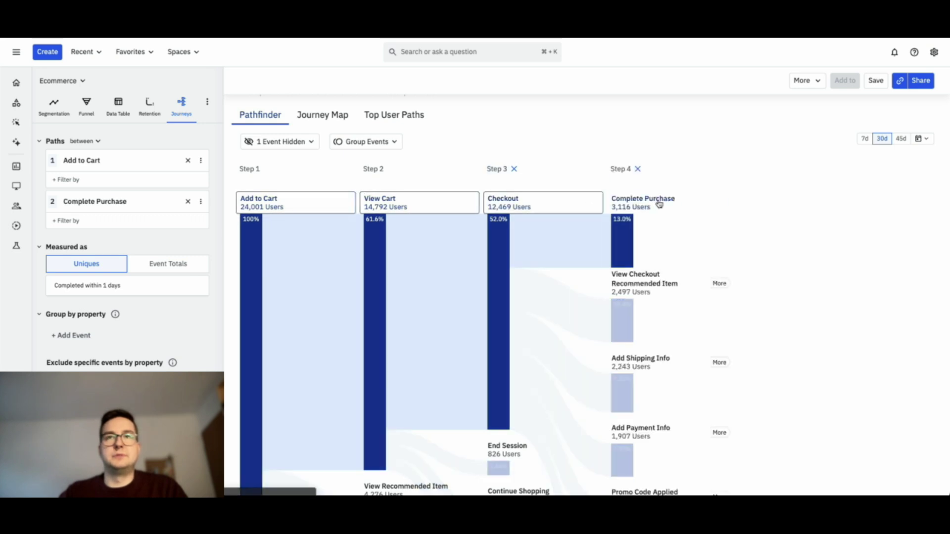
{"action": "scroll", "coordinate": [664, 204], "scroll_direction": "down", "scroll_amount": 5}
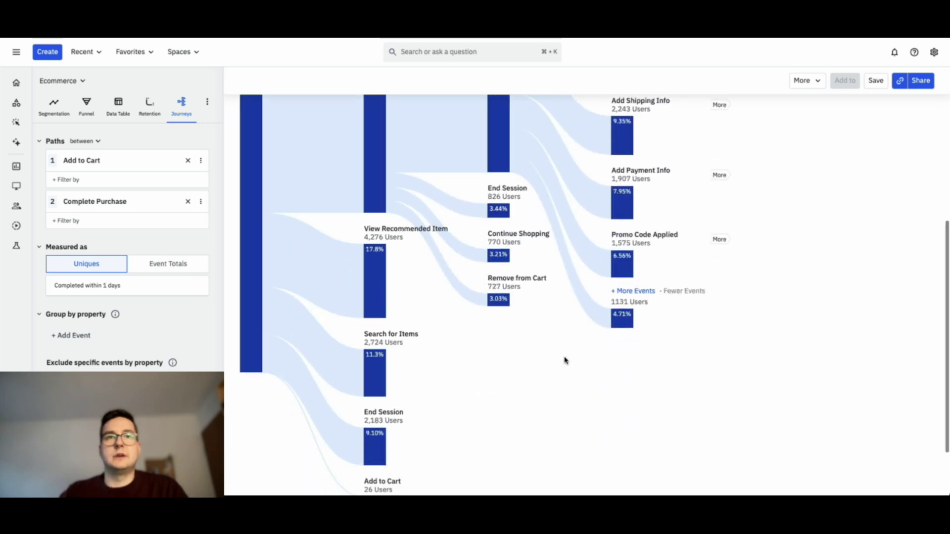
{"action": "scroll", "coordinate": [566, 360], "scroll_direction": "up", "scroll_amount": 5}
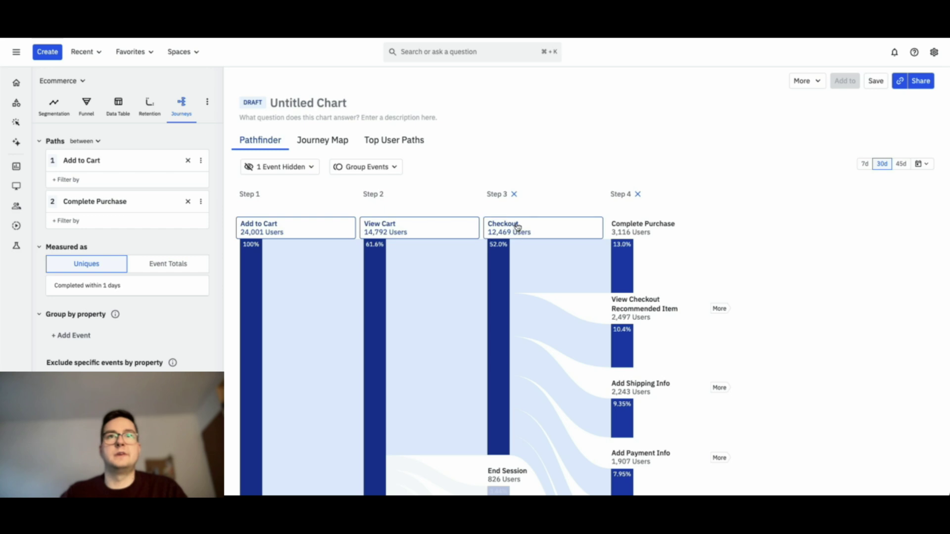
{"action": "scroll", "coordinate": [523, 227], "scroll_direction": "down", "scroll_amount": 3}
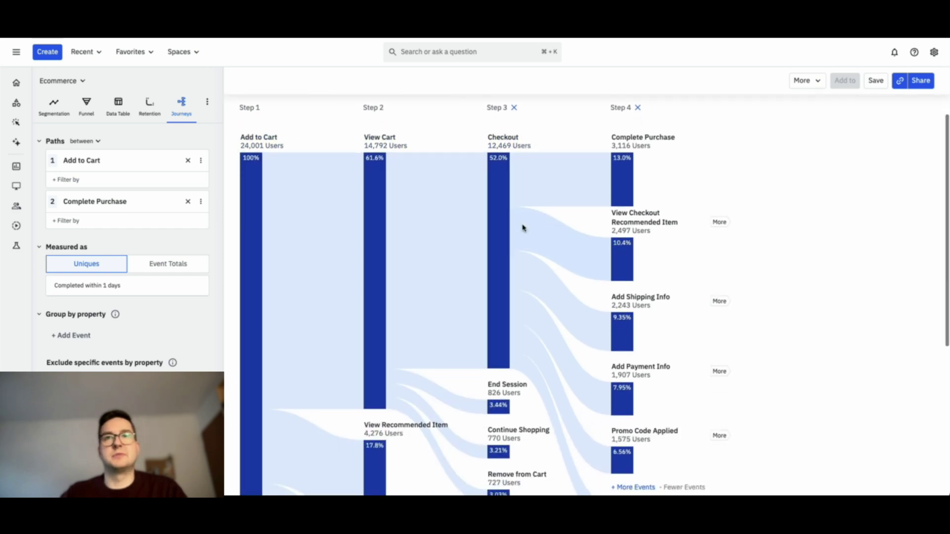
{"action": "left_click", "coordinate": [719, 224]}
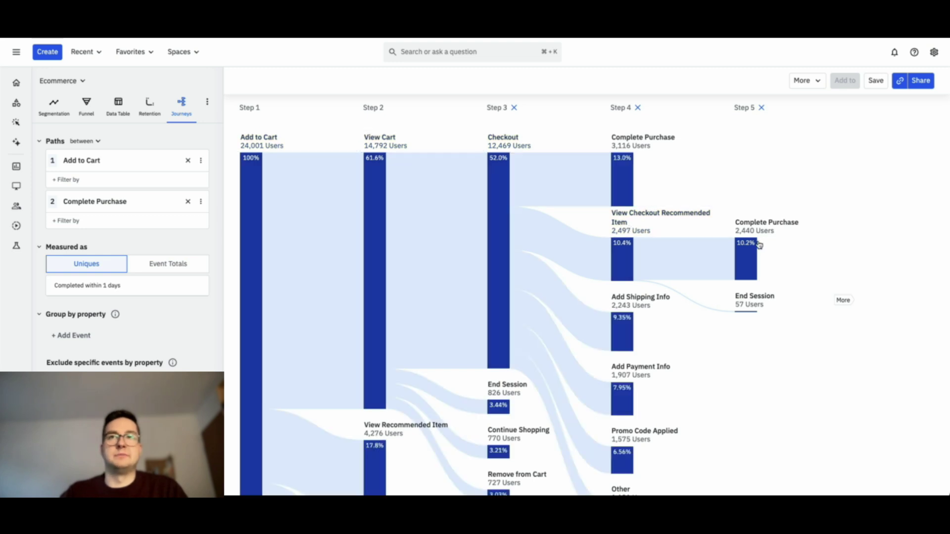
{"action": "scroll", "coordinate": [759, 247], "scroll_direction": "down", "scroll_amount": 3}
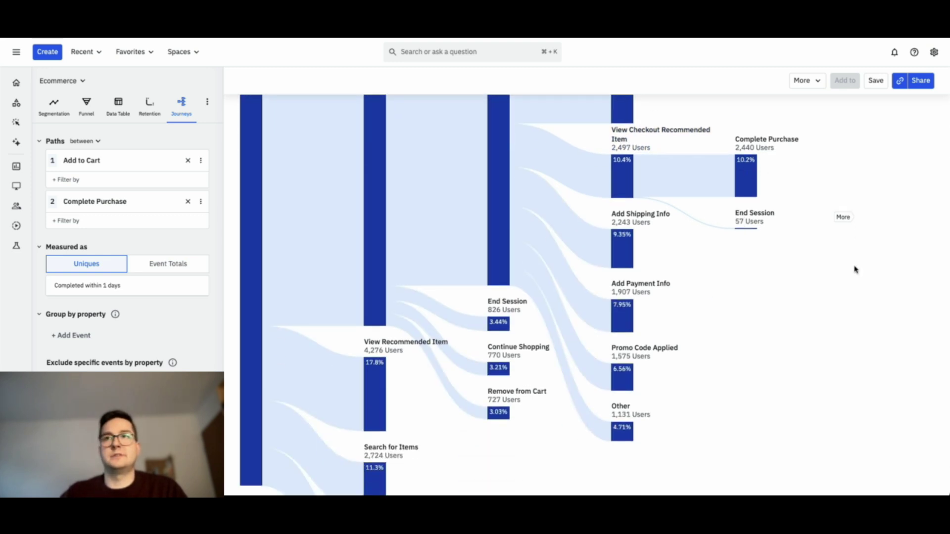
{"action": "left_click", "coordinate": [838, 219]}
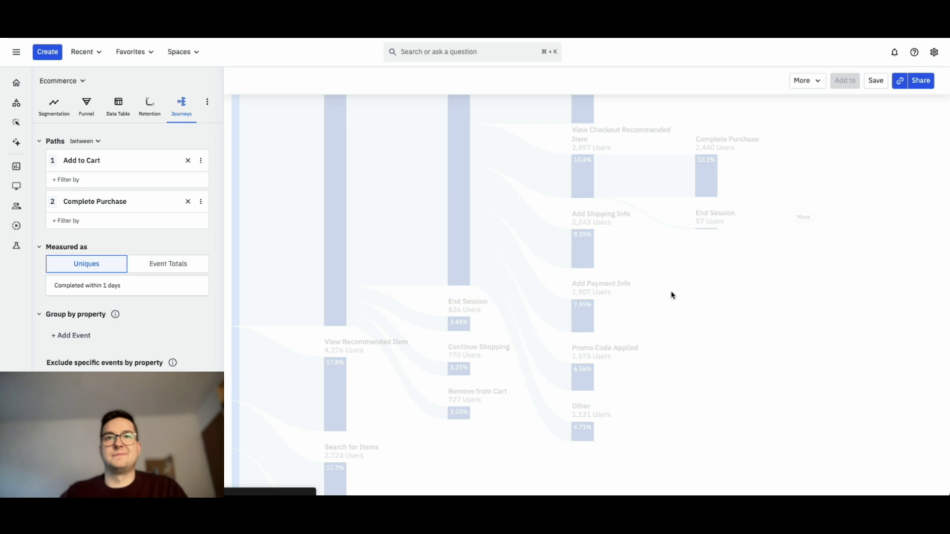
{"action": "scroll", "coordinate": [634, 328], "scroll_direction": "up", "scroll_amount": 5}
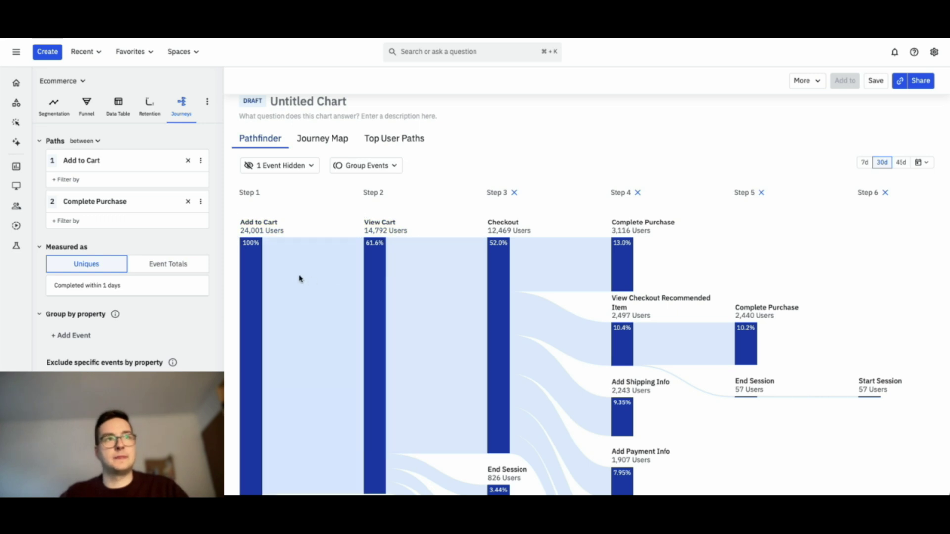
{"action": "left_click", "coordinate": [60, 180]}
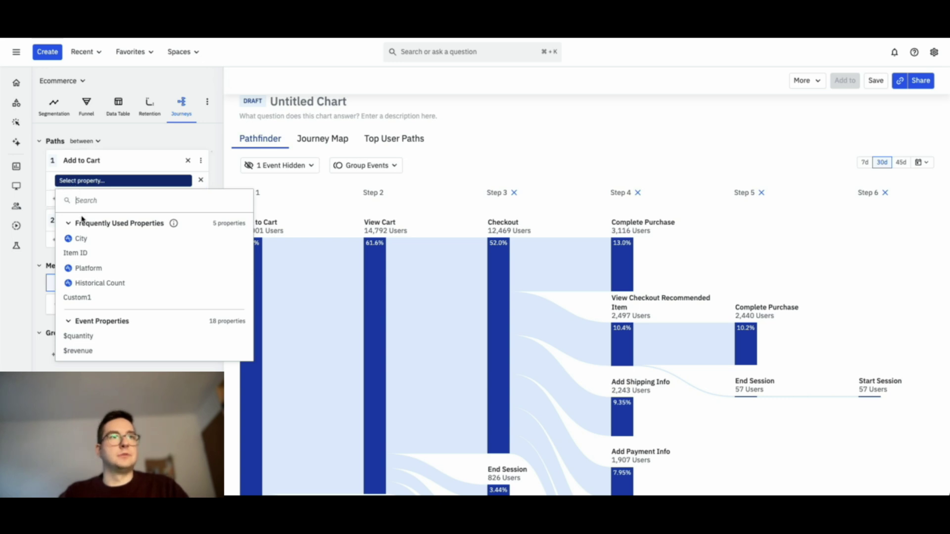
{"action": "left_click", "coordinate": [83, 239]}
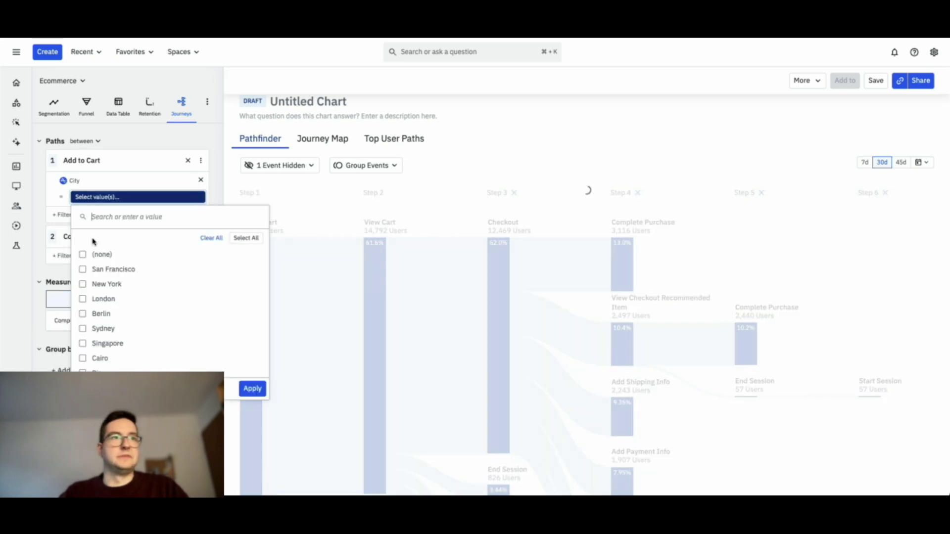
{"action": "left_click", "coordinate": [95, 269]}
{"action": "scroll", "coordinate": [144, 305], "scroll_direction": "down", "scroll_amount": 2}
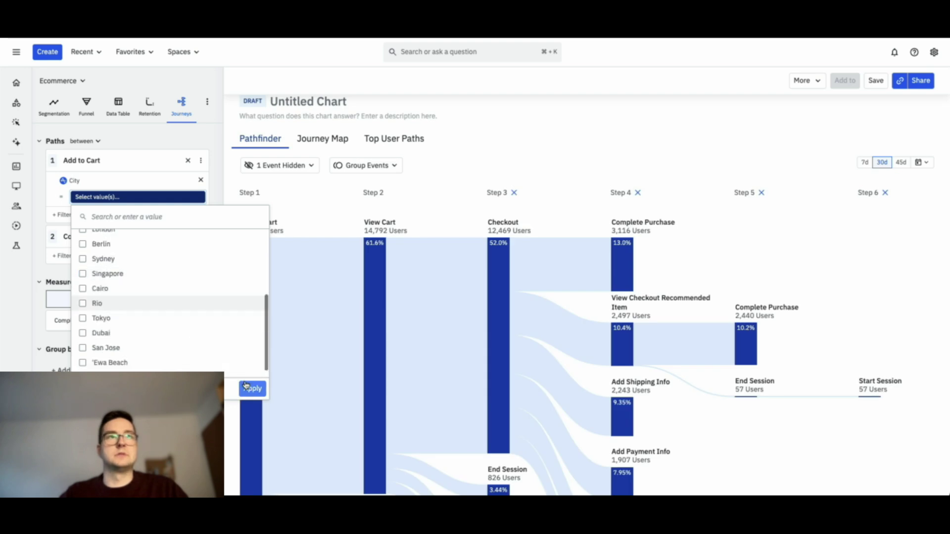
{"action": "left_click", "coordinate": [252, 389]}
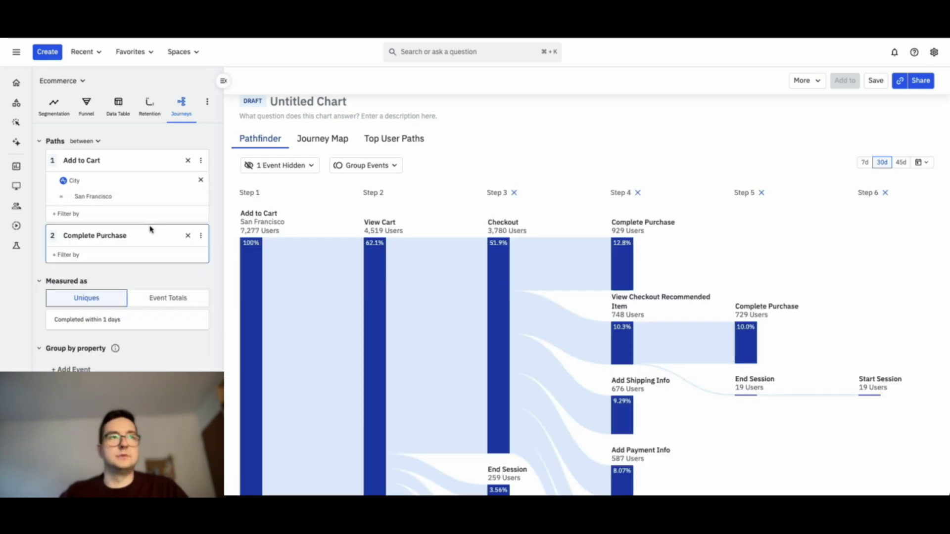
{"action": "left_click", "coordinate": [201, 180]}
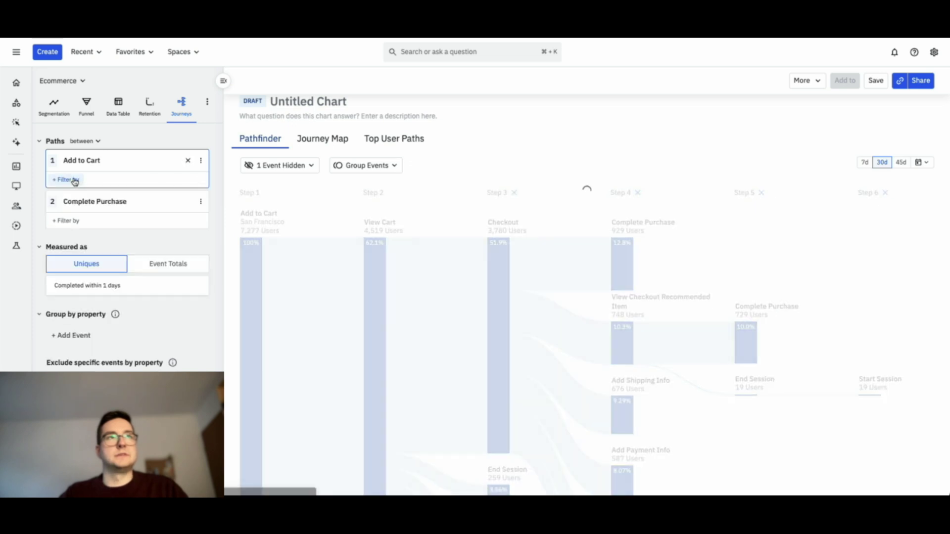
{"action": "left_click", "coordinate": [65, 180]}
{"action": "scroll", "coordinate": [107, 275], "scroll_direction": "down", "scroll_amount": 6}
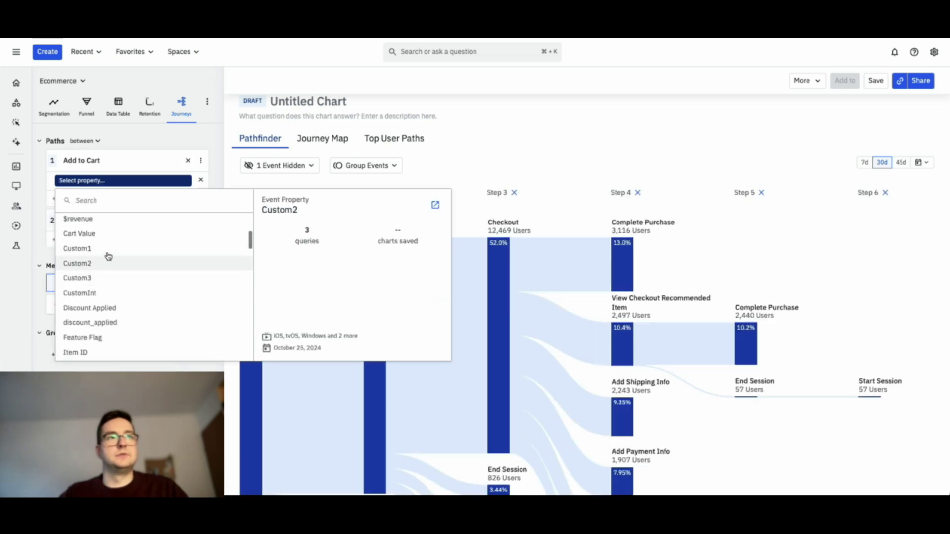
{"action": "scroll", "coordinate": [114, 246], "scroll_direction": "down", "scroll_amount": 5}
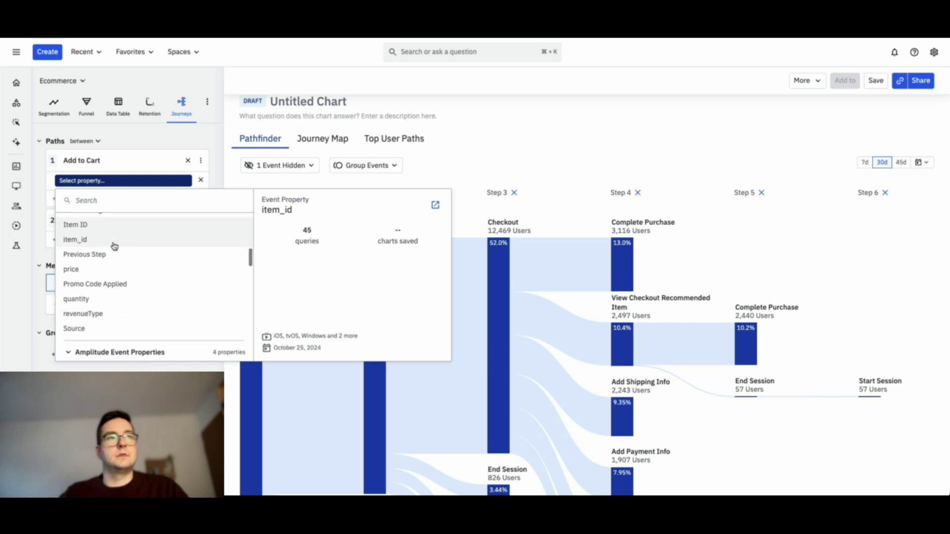
{"action": "scroll", "coordinate": [113, 258], "scroll_direction": "up", "scroll_amount": 4}
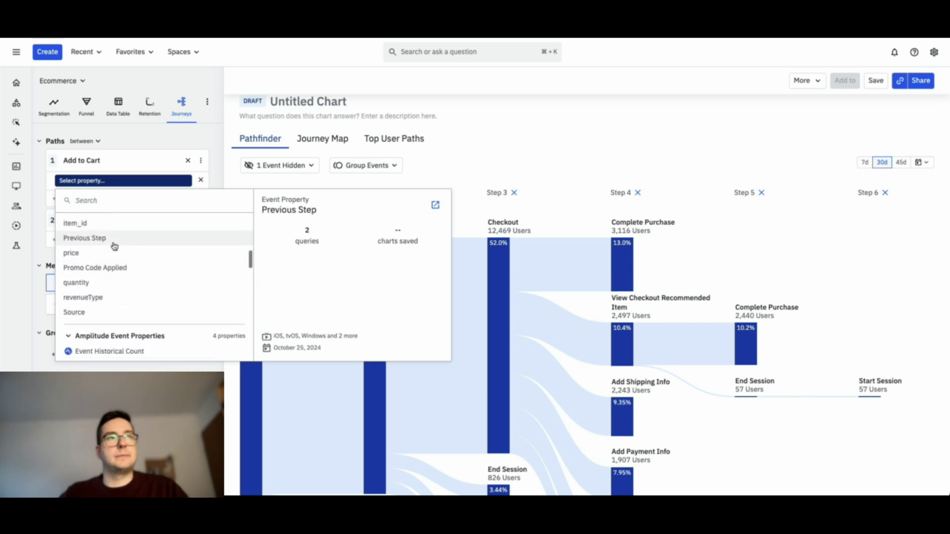
{"action": "scroll", "coordinate": [112, 277], "scroll_direction": "up", "scroll_amount": 1}
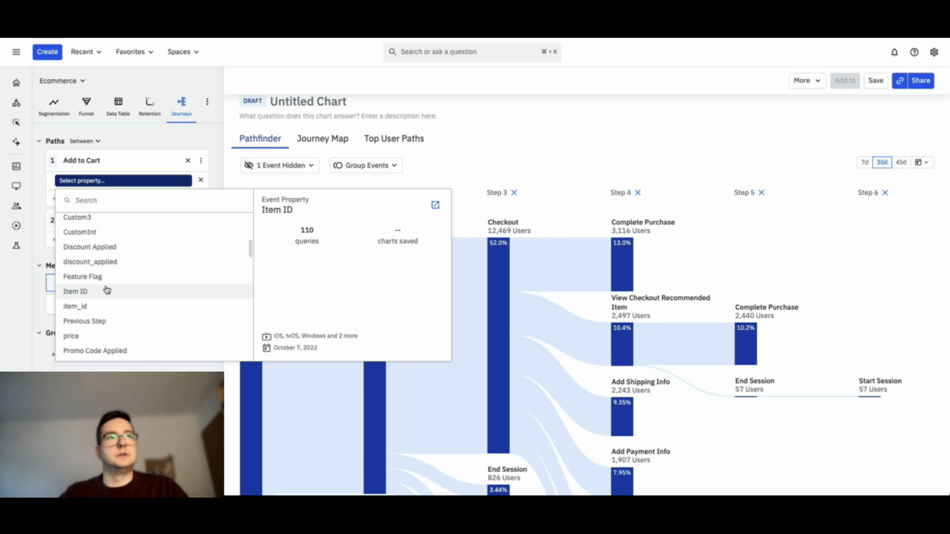
{"action": "left_click", "coordinate": [110, 290]}
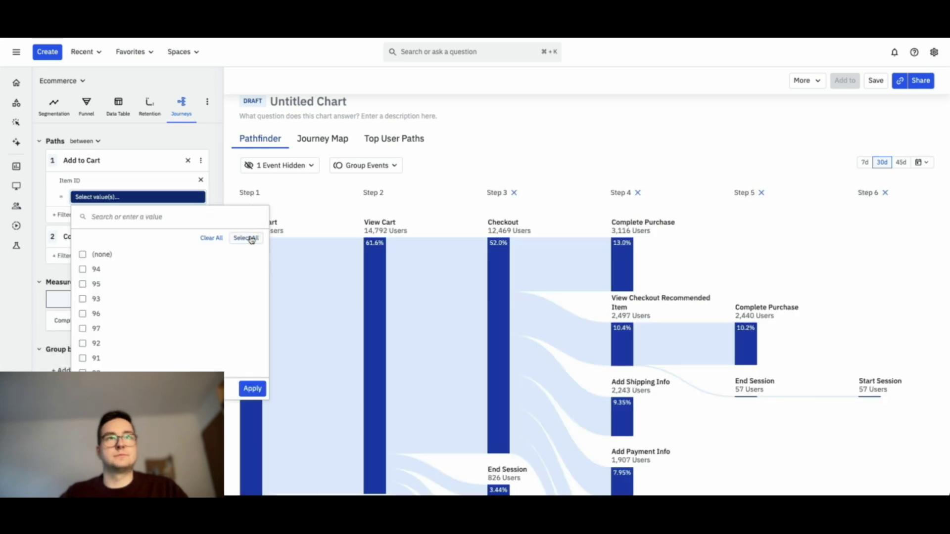
{"action": "left_click", "coordinate": [248, 238]}
{"action": "left_click", "coordinate": [251, 390]}
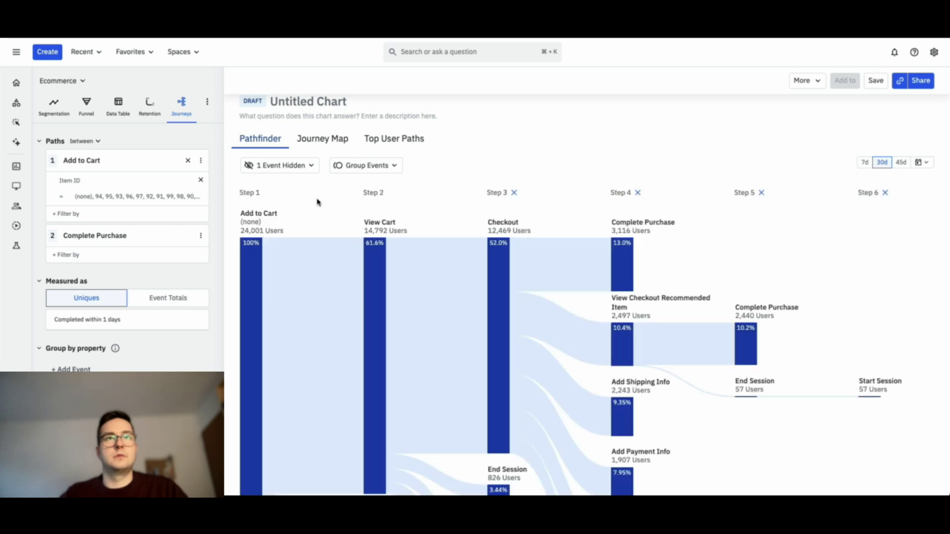
{"action": "scroll", "coordinate": [317, 210], "scroll_direction": "down", "scroll_amount": 3}
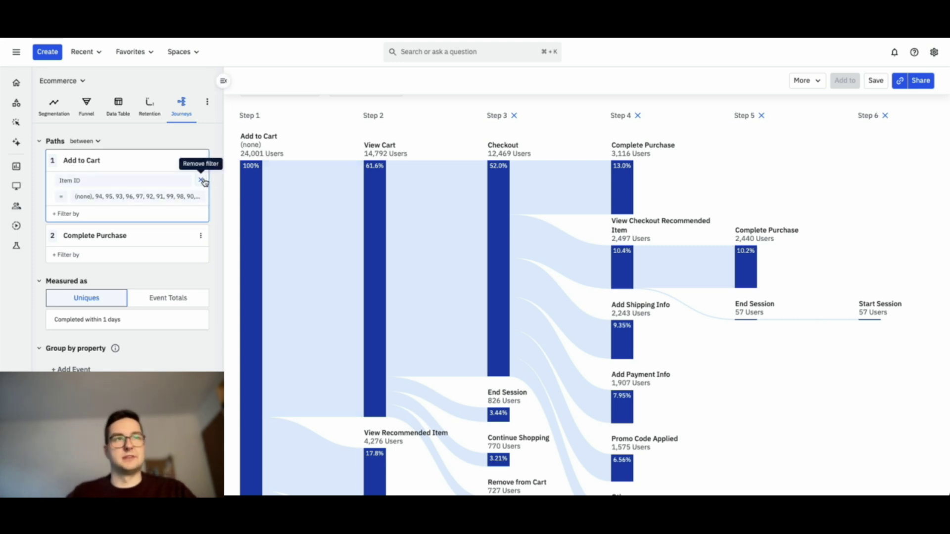
{"action": "left_click", "coordinate": [202, 181]}
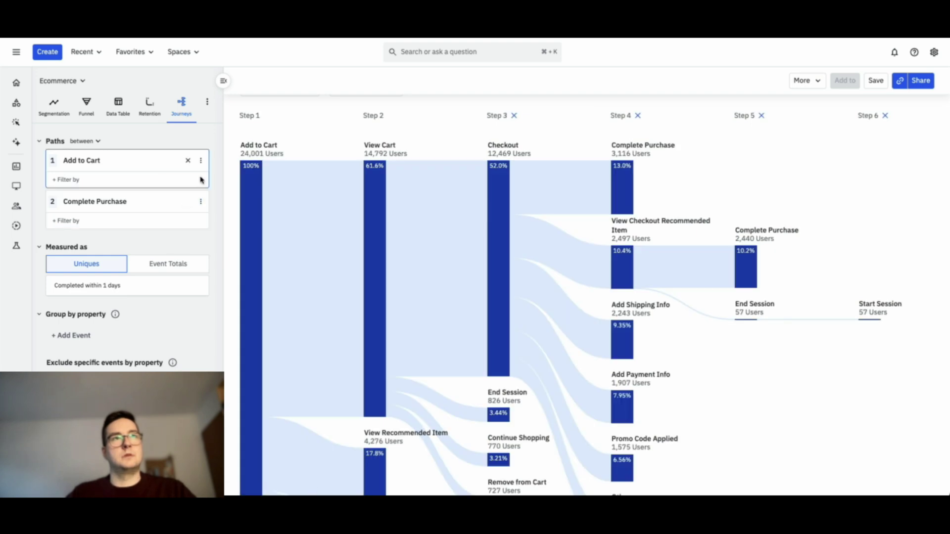
{"action": "scroll", "coordinate": [155, 238], "scroll_direction": "down", "scroll_amount": 1}
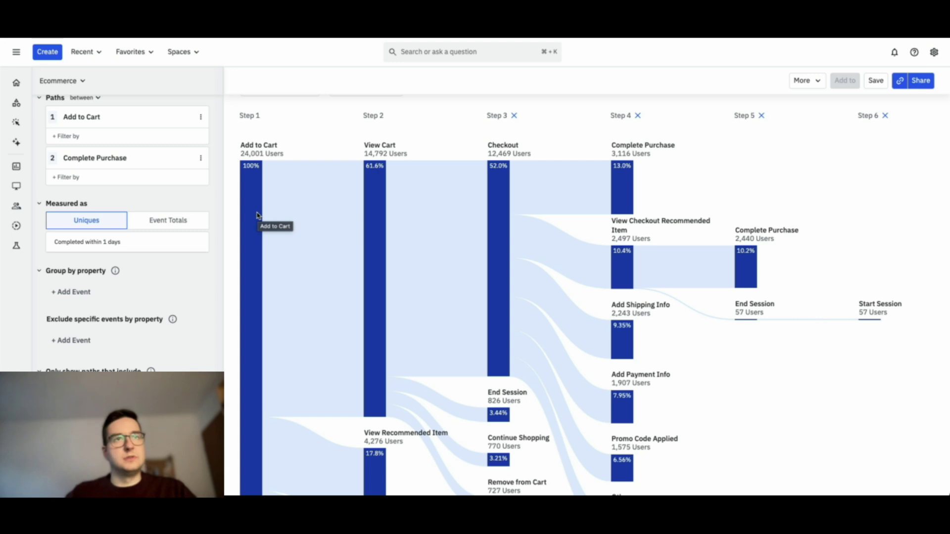
{"action": "left_click", "coordinate": [177, 222]}
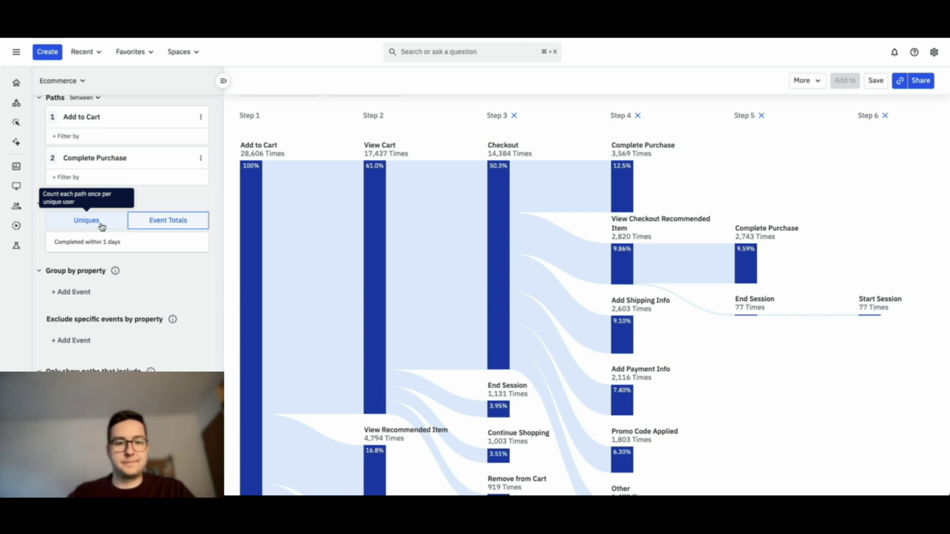
{"action": "left_click", "coordinate": [102, 226]}
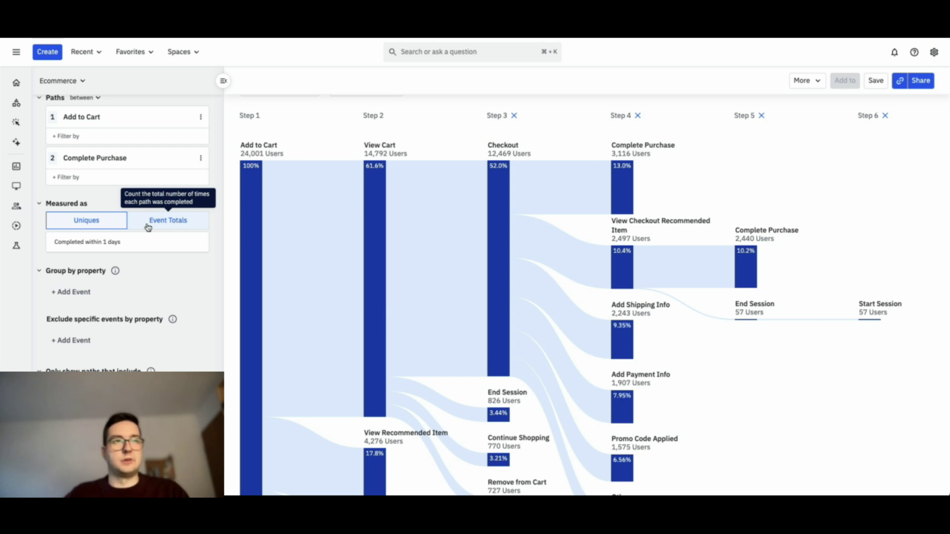
{"action": "left_click", "coordinate": [110, 246]}
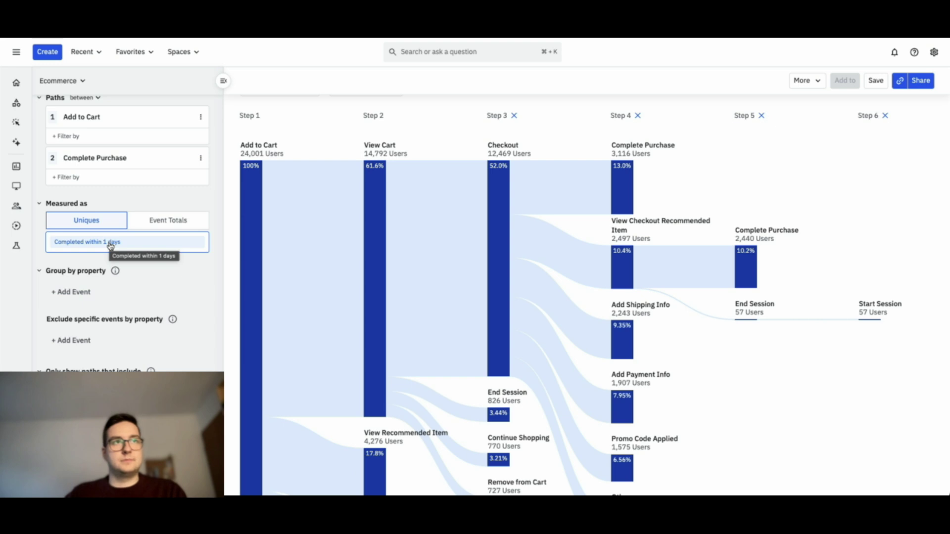
{"action": "left_click", "coordinate": [110, 246]}
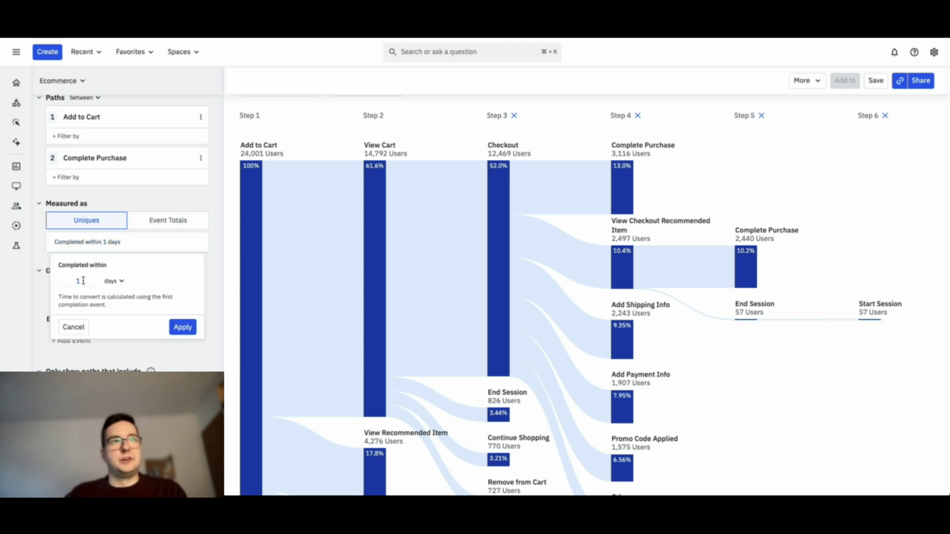
{"action": "left_click", "coordinate": [112, 282]}
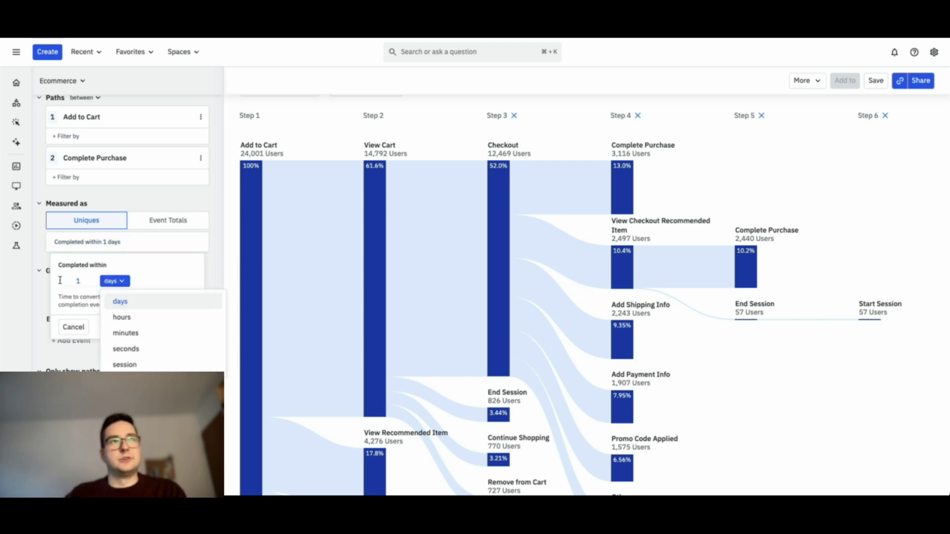
{"action": "left_click", "coordinate": [84, 280]}
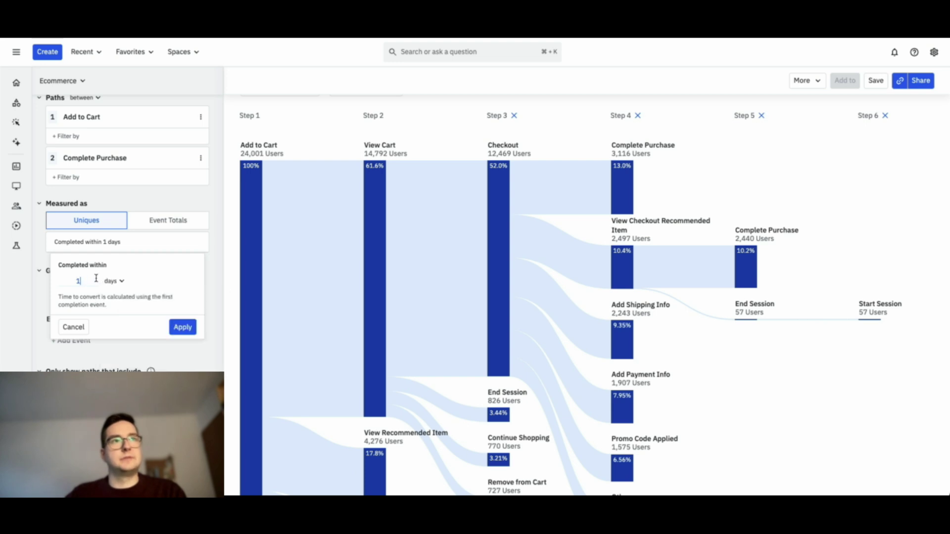
{"action": "type", "text": "0"}
{"action": "left_click", "coordinate": [183, 327]}
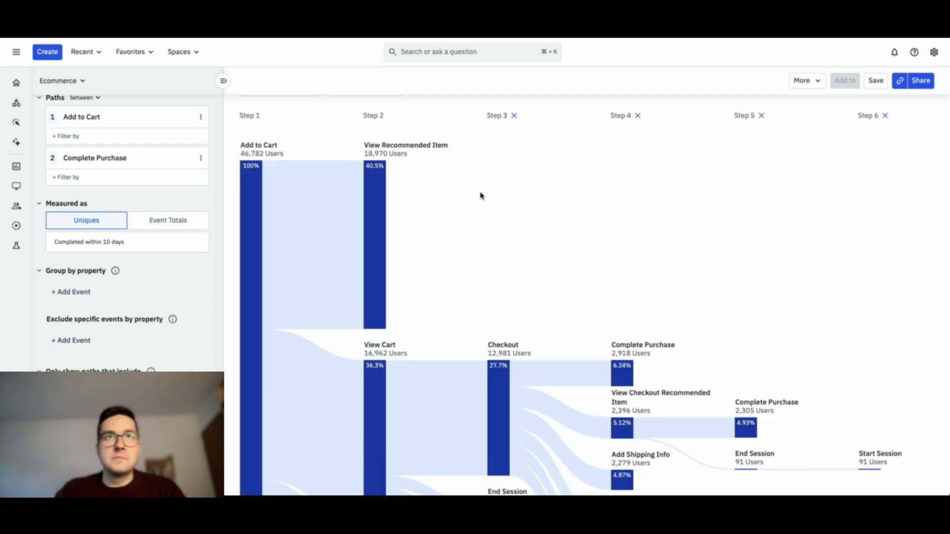
{"action": "scroll", "coordinate": [346, 198], "scroll_direction": "down", "scroll_amount": 3}
{"action": "scroll", "coordinate": [346, 197], "scroll_direction": "down", "scroll_amount": 1}
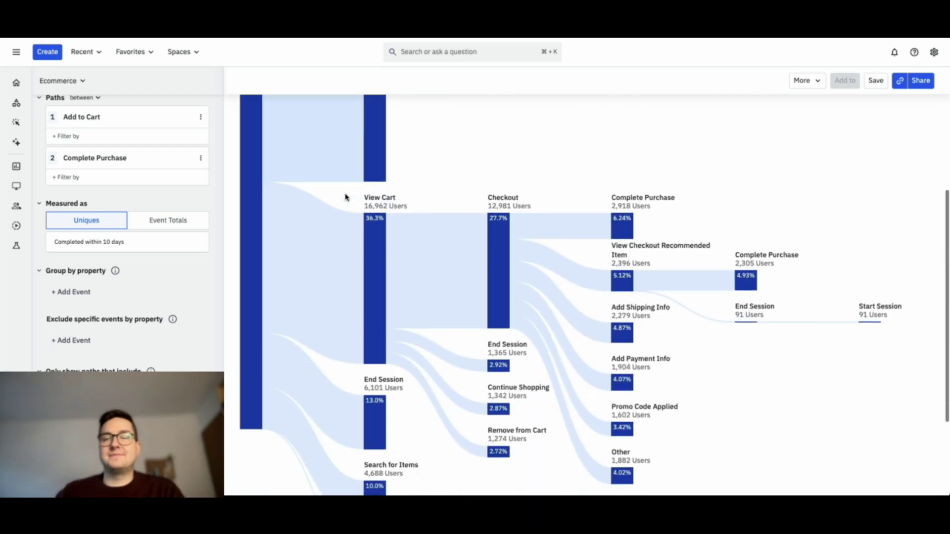
{"action": "scroll", "coordinate": [345, 197], "scroll_direction": "up", "scroll_amount": 1}
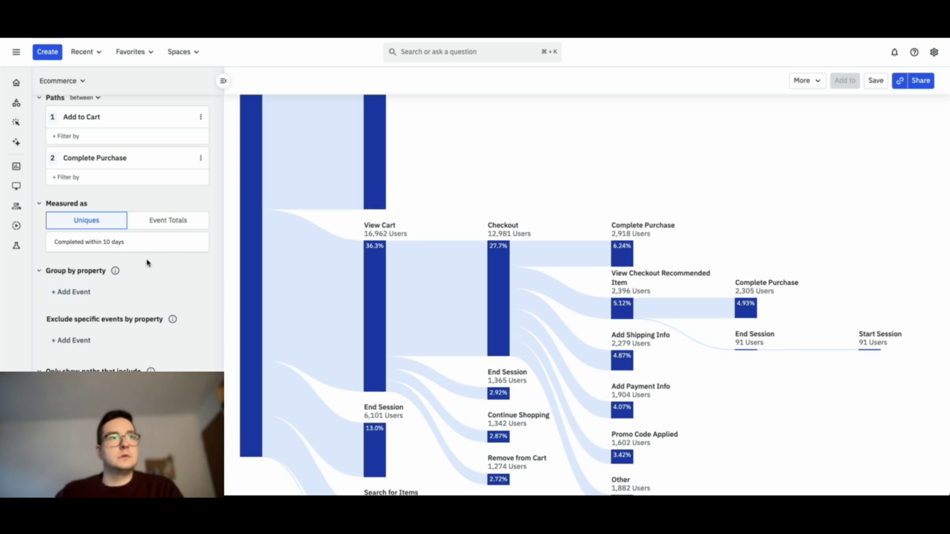
{"action": "scroll", "coordinate": [142, 277], "scroll_direction": "up", "scroll_amount": 1}
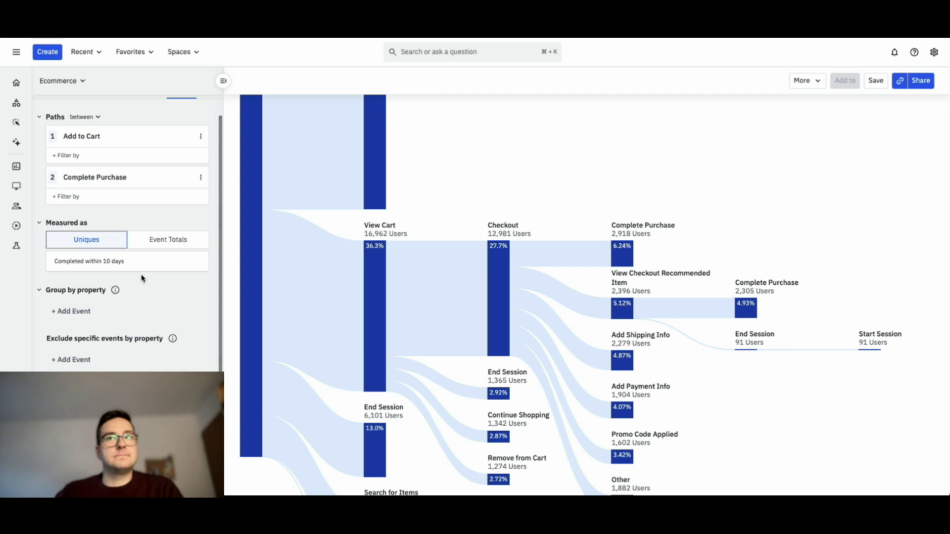
{"action": "left_click", "coordinate": [104, 269]}
{"action": "key", "text": "BackSpace"}
{"action": "left_click", "coordinate": [182, 346]}
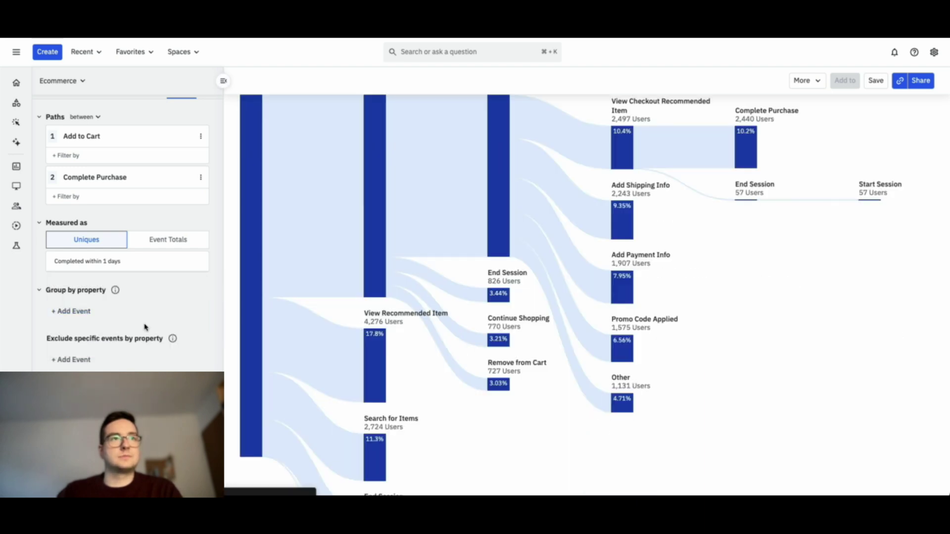
{"action": "scroll", "coordinate": [144, 327], "scroll_direction": "up", "scroll_amount": 1}
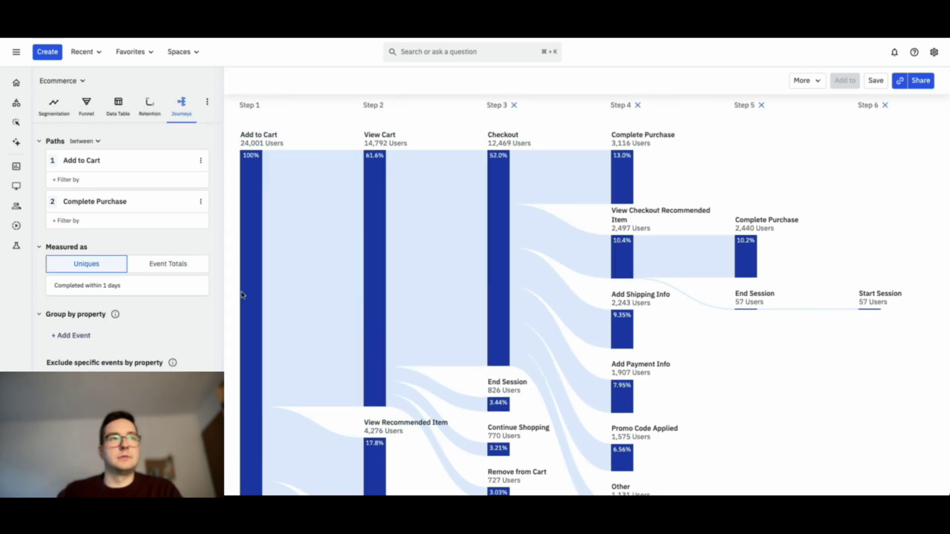
Step: Group the paths by Add to Cart's City property
{"action": "left_click", "coordinate": [85, 335]}
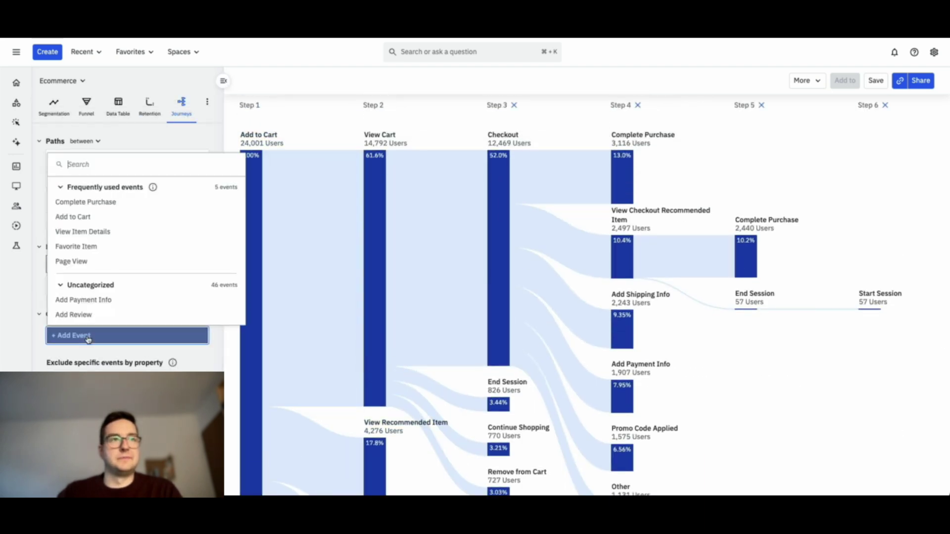
{"action": "left_click", "coordinate": [111, 217]}
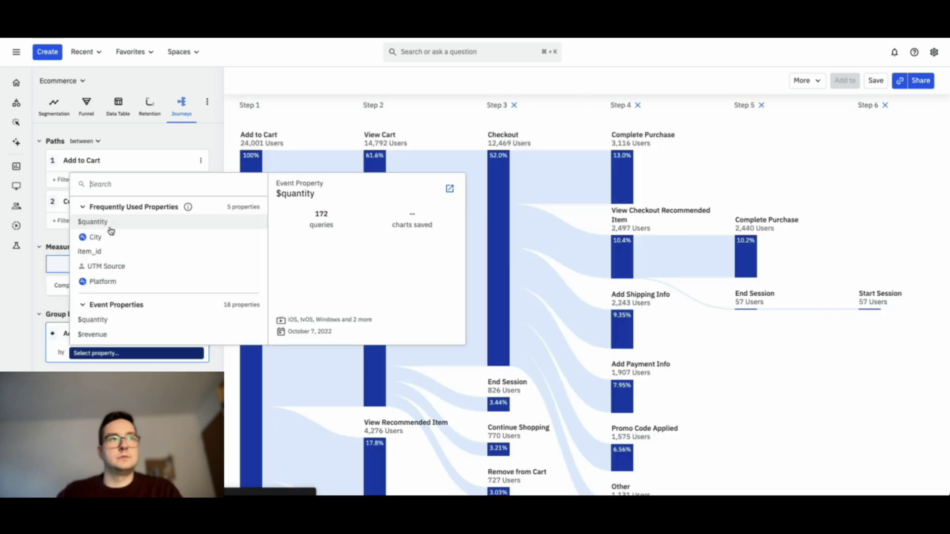
{"action": "left_click", "coordinate": [107, 236]}
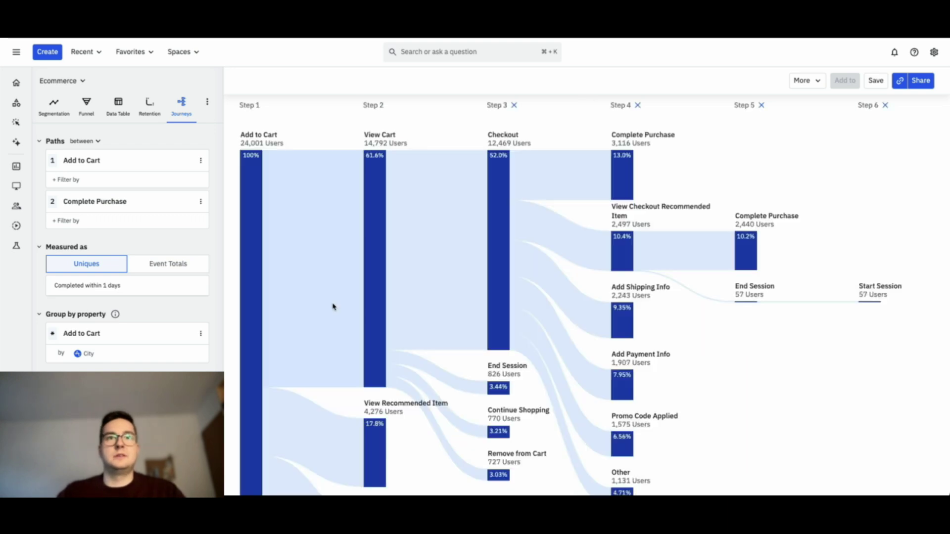
{"action": "scroll", "coordinate": [331, 255], "scroll_direction": "down", "scroll_amount": 6}
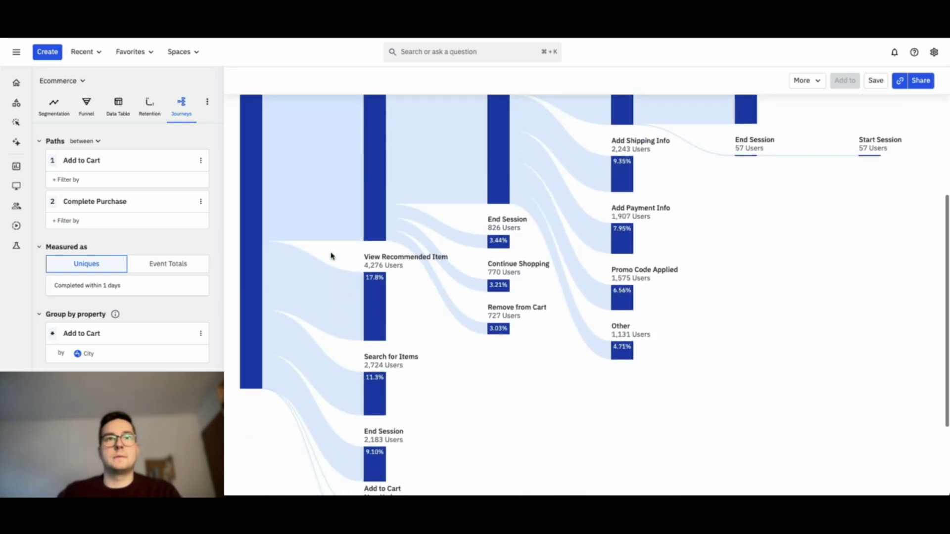
Step: Switch the grouping to item_id and highlight the Add to Cart 89 path (3 users)
{"action": "left_click", "coordinate": [88, 354]}
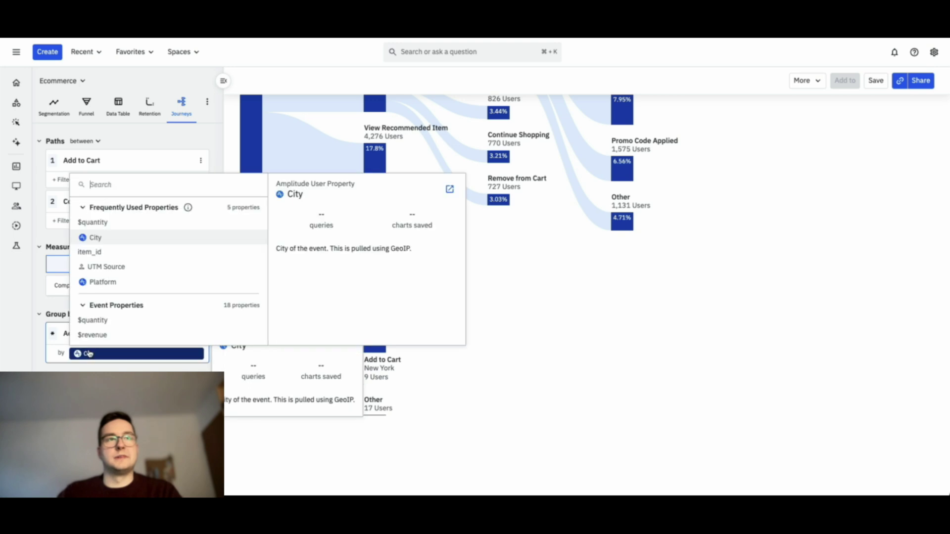
{"action": "left_click", "coordinate": [130, 257]}
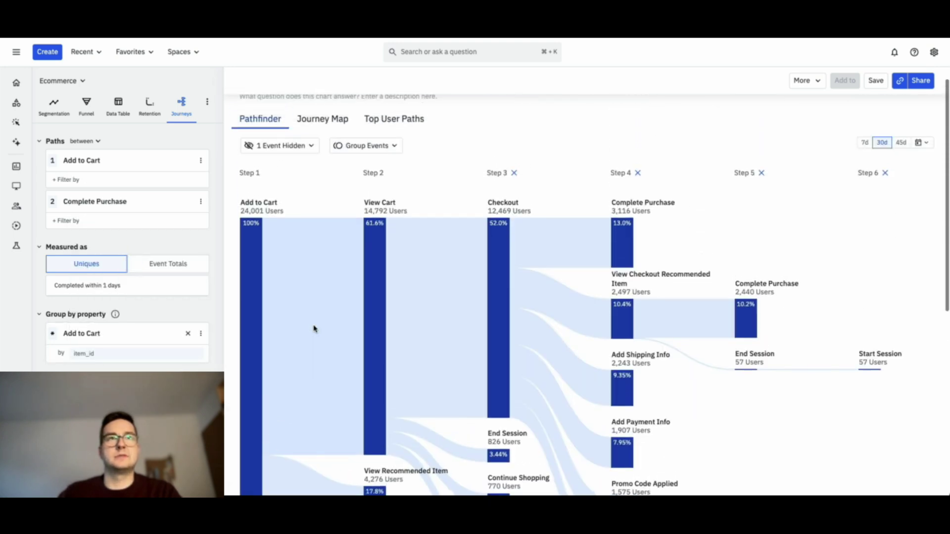
{"action": "scroll", "coordinate": [313, 328], "scroll_direction": "down", "scroll_amount": 7}
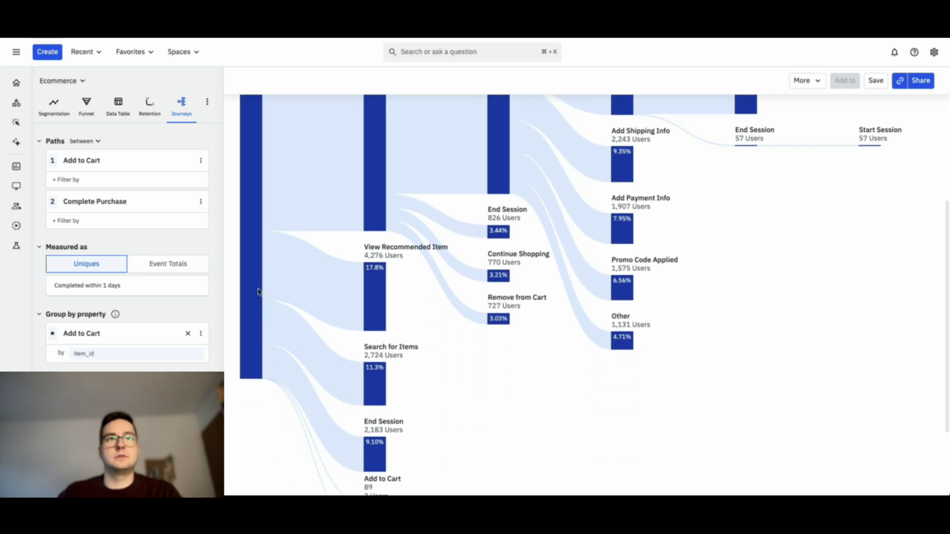
{"action": "scroll", "coordinate": [273, 319], "scroll_direction": "down", "scroll_amount": 2}
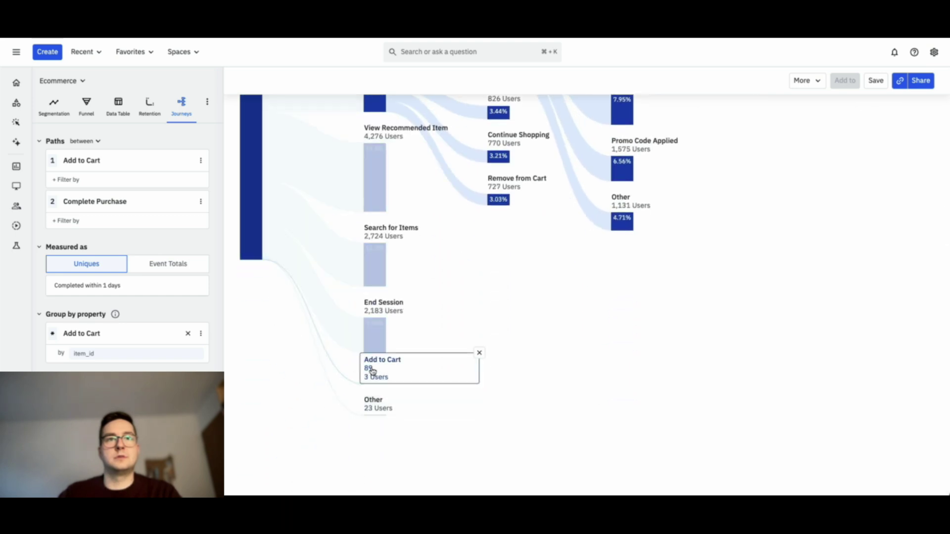
{"action": "scroll", "coordinate": [368, 371], "scroll_direction": "up", "scroll_amount": 9}
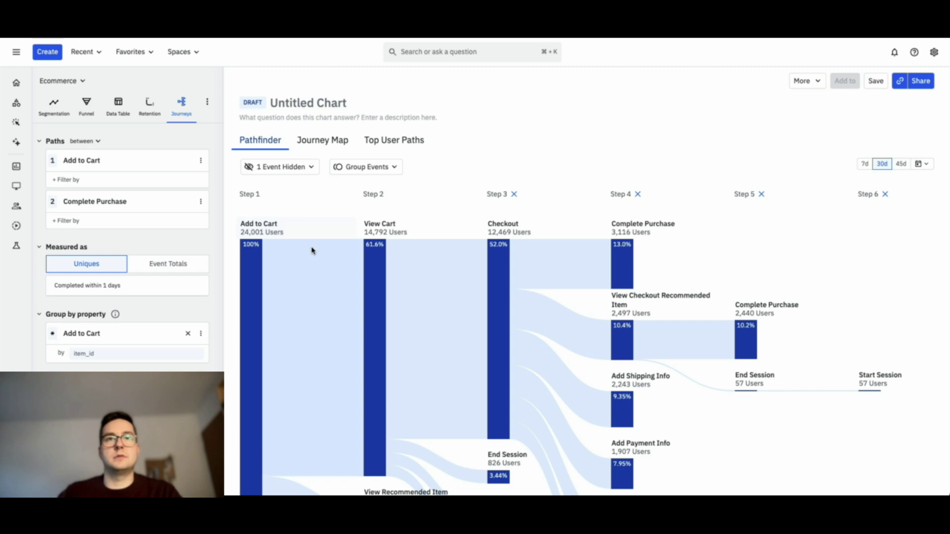
{"action": "scroll", "coordinate": [312, 250], "scroll_direction": "down", "scroll_amount": 5}
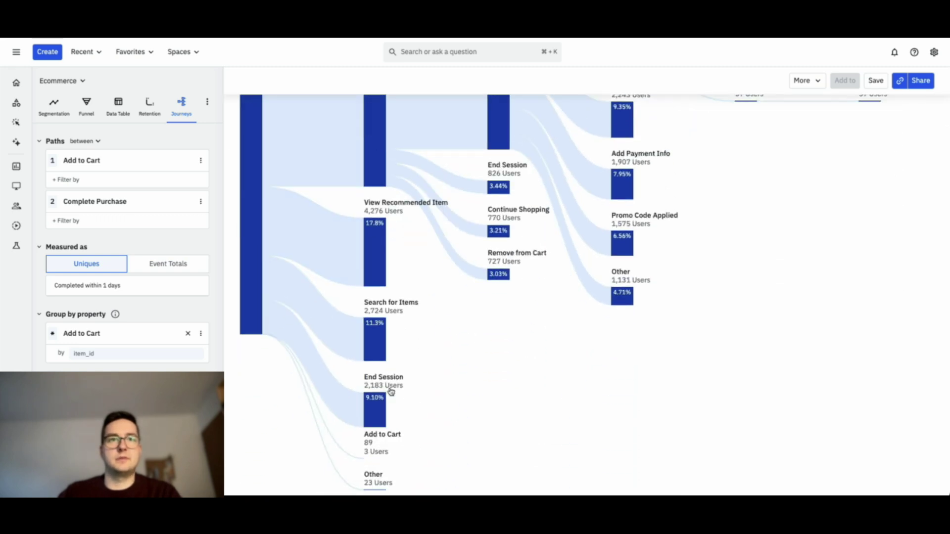
{"action": "left_click", "coordinate": [374, 447]}
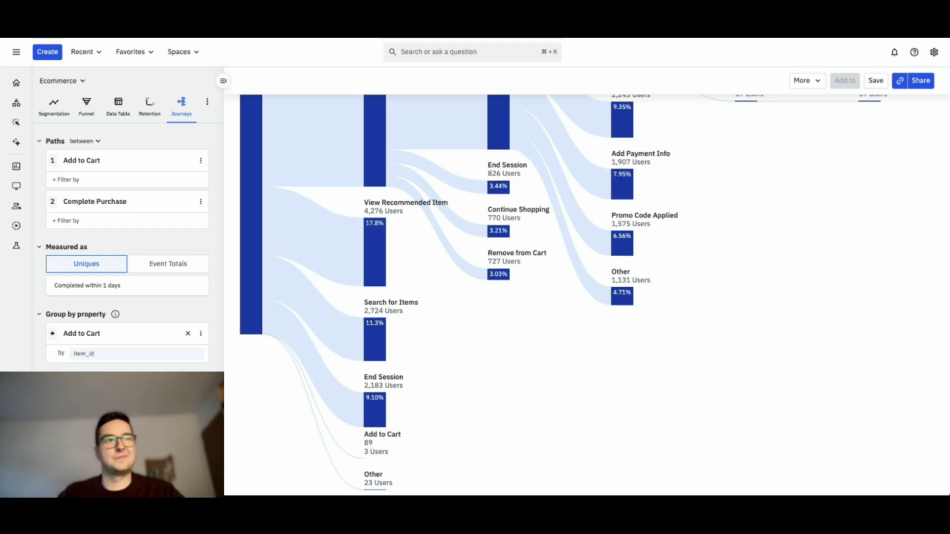
{"action": "scroll", "coordinate": [123, 297], "scroll_direction": "down", "scroll_amount": 2}
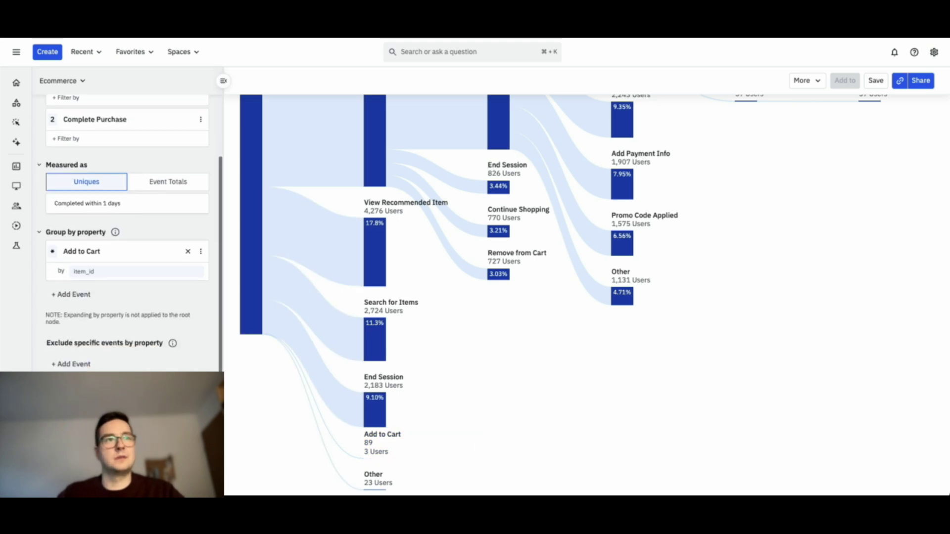
{"action": "left_click", "coordinate": [95, 368]}
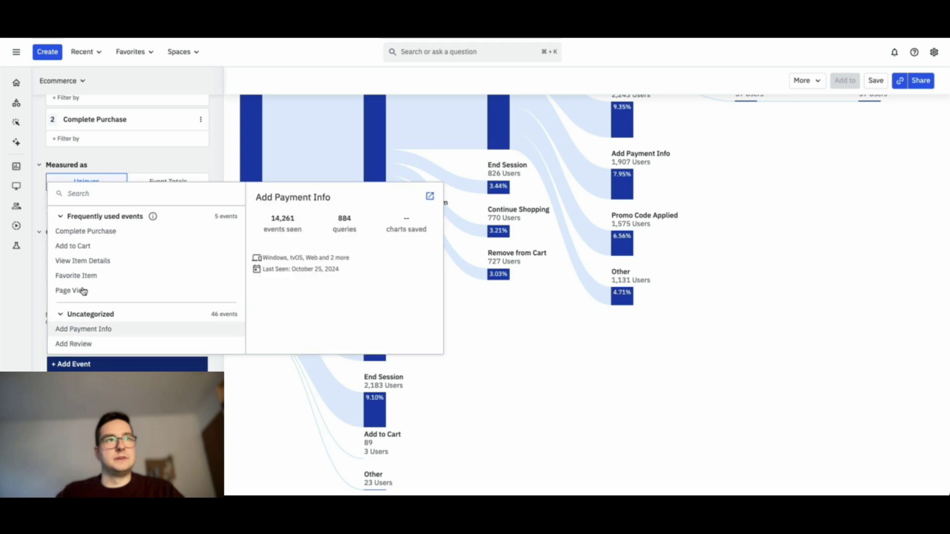
{"action": "left_click", "coordinate": [83, 233]}
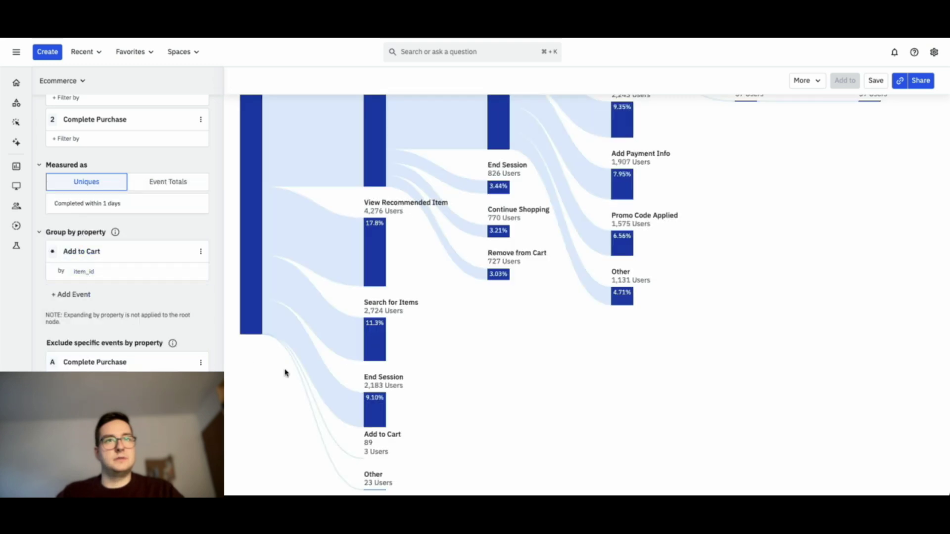
{"action": "scroll", "coordinate": [284, 372], "scroll_direction": "up", "scroll_amount": 5}
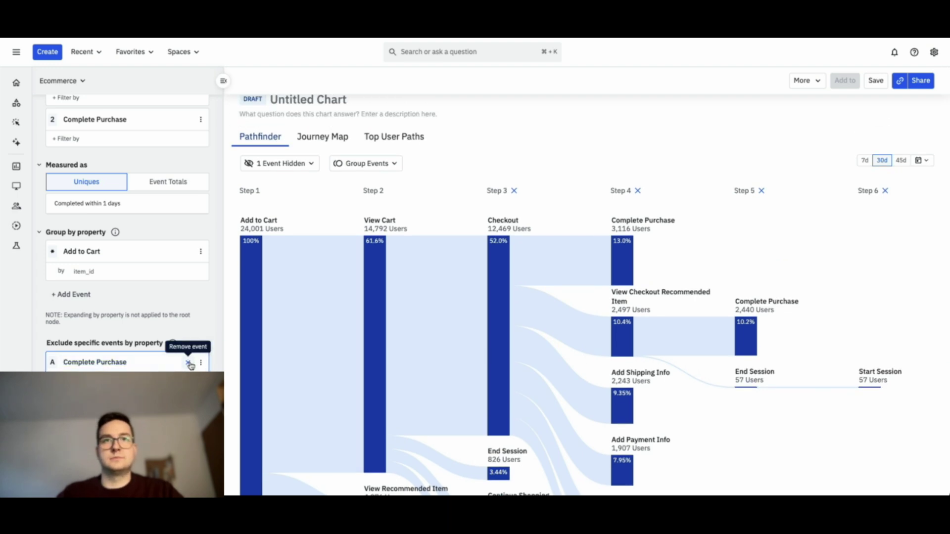
{"action": "left_click", "coordinate": [128, 367]}
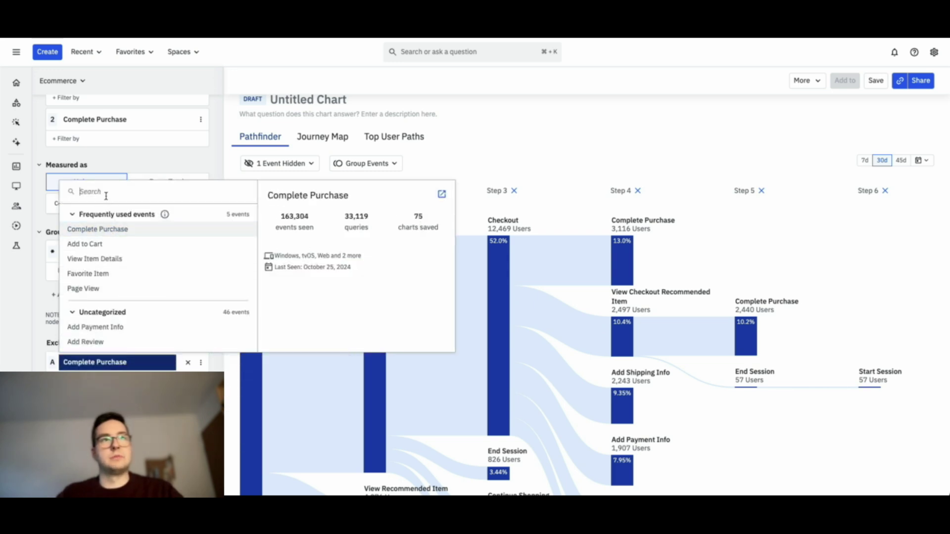
{"action": "type", "text": "view"}
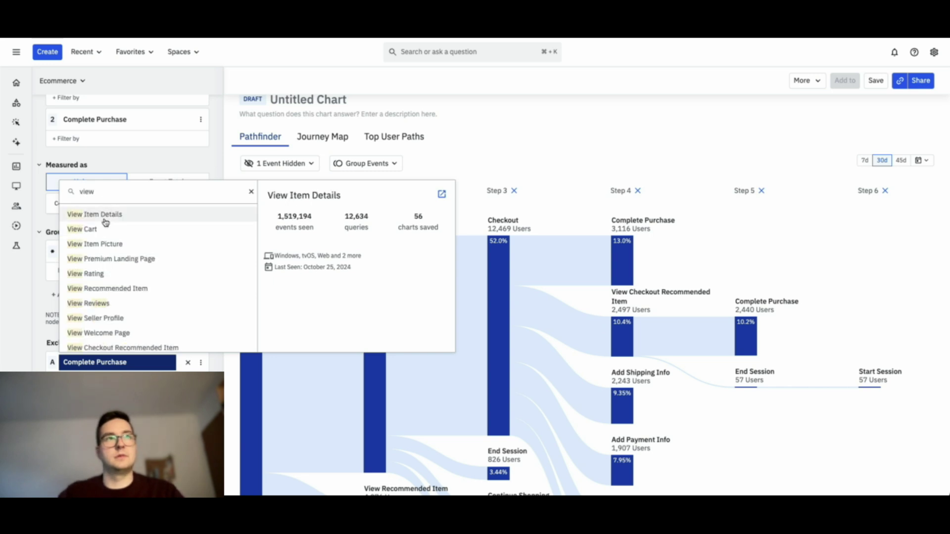
{"action": "left_click", "coordinate": [124, 288]}
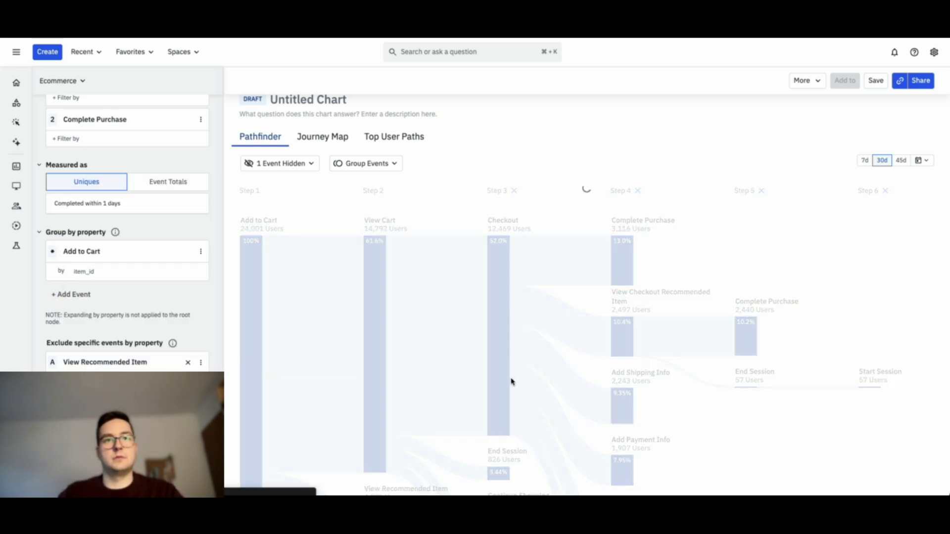
{"action": "scroll", "coordinate": [512, 381], "scroll_direction": "down", "scroll_amount": 2}
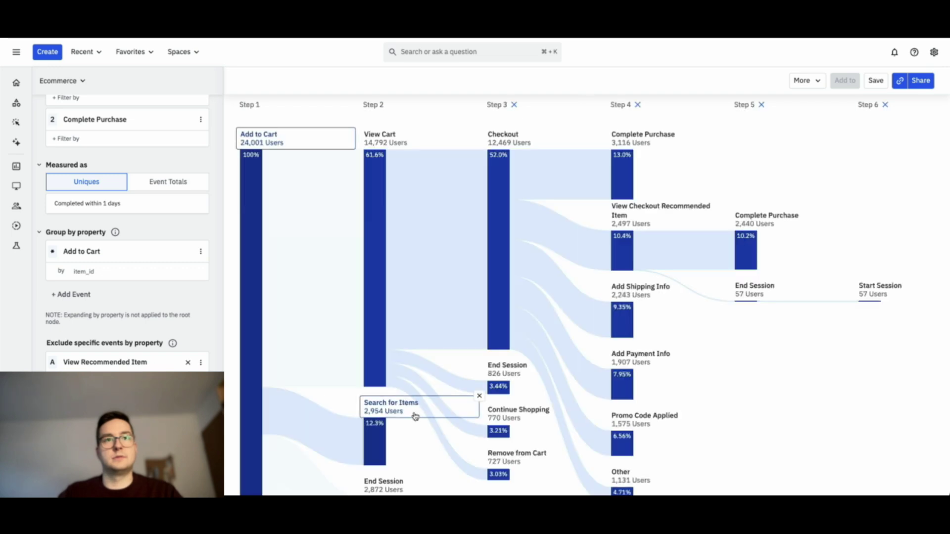
{"action": "scroll", "coordinate": [414, 417], "scroll_direction": "up", "scroll_amount": 1}
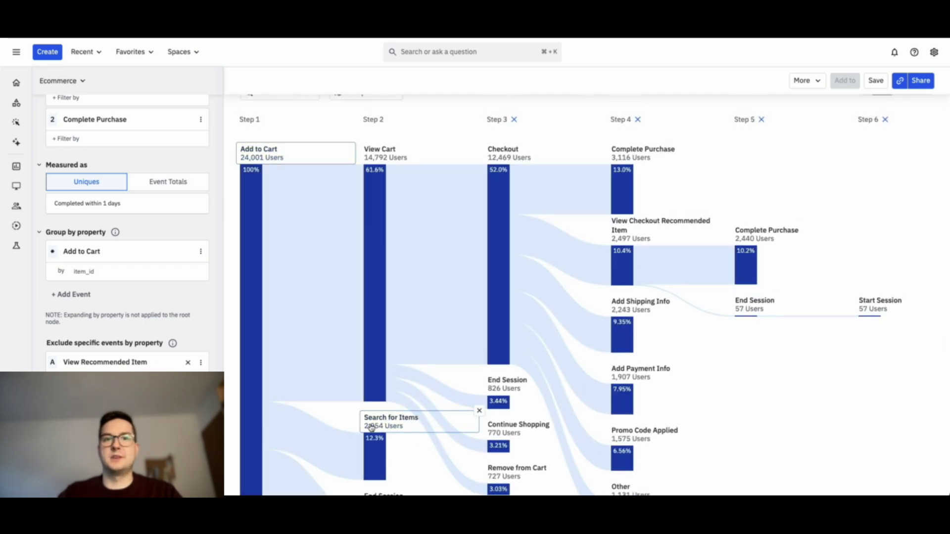
{"action": "left_click", "coordinate": [188, 364]}
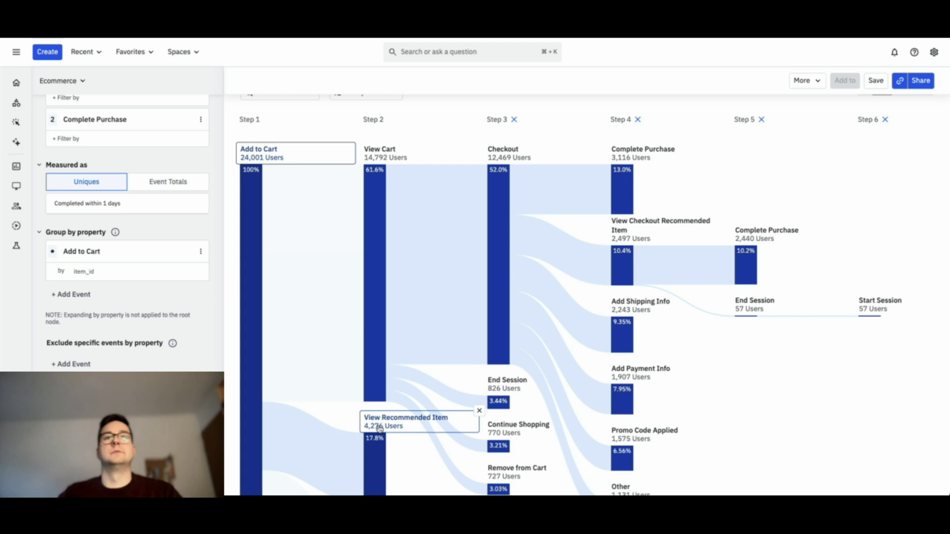
{"action": "scroll", "coordinate": [153, 361], "scroll_direction": "down", "scroll_amount": 1}
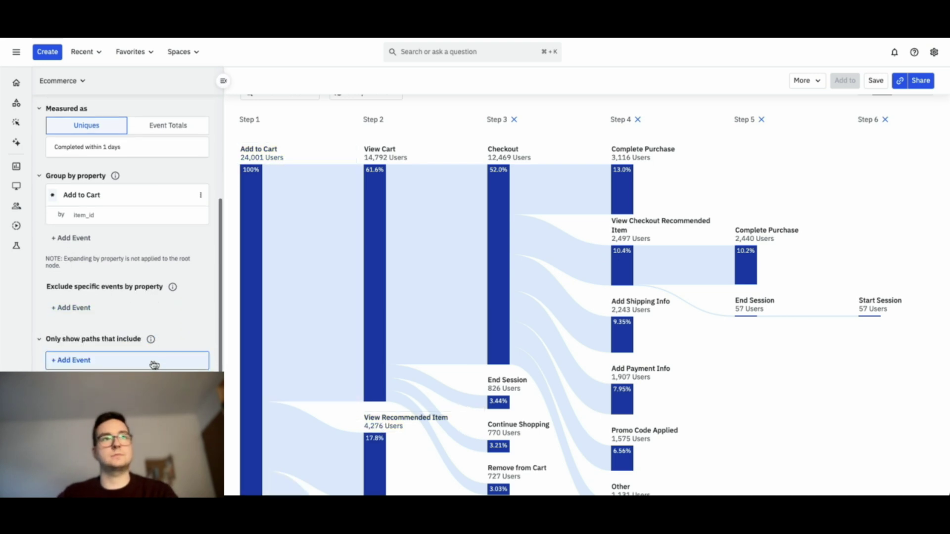
{"action": "left_click", "coordinate": [68, 364]}
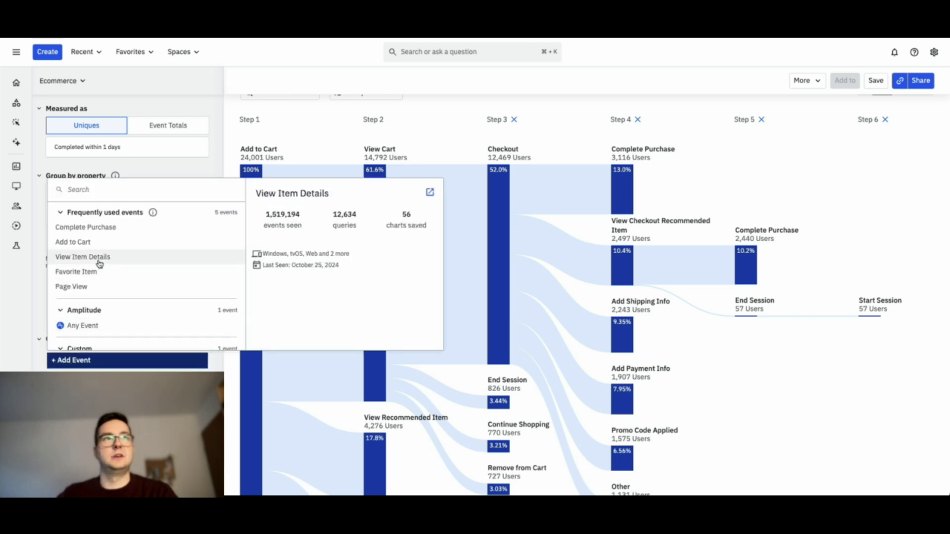
{"action": "type", "text": "check"}
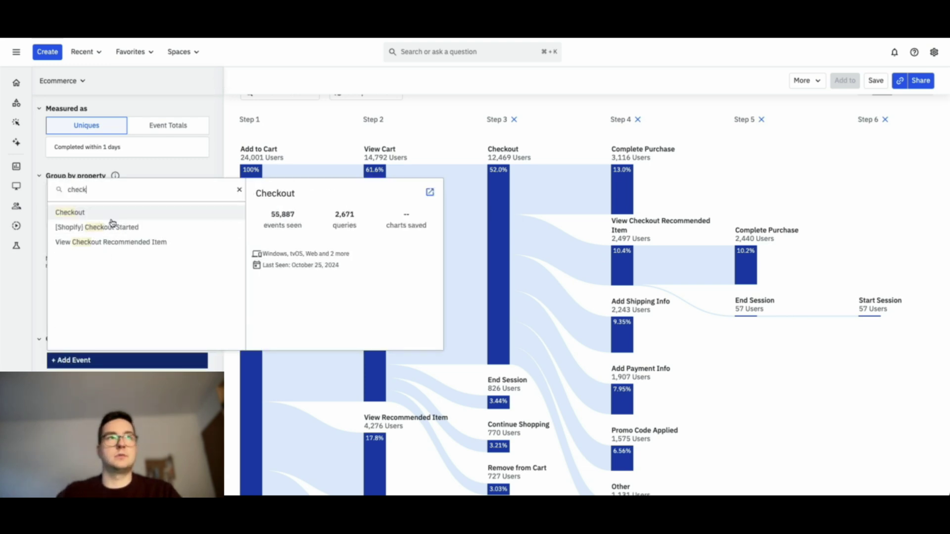
{"action": "left_click", "coordinate": [106, 217]}
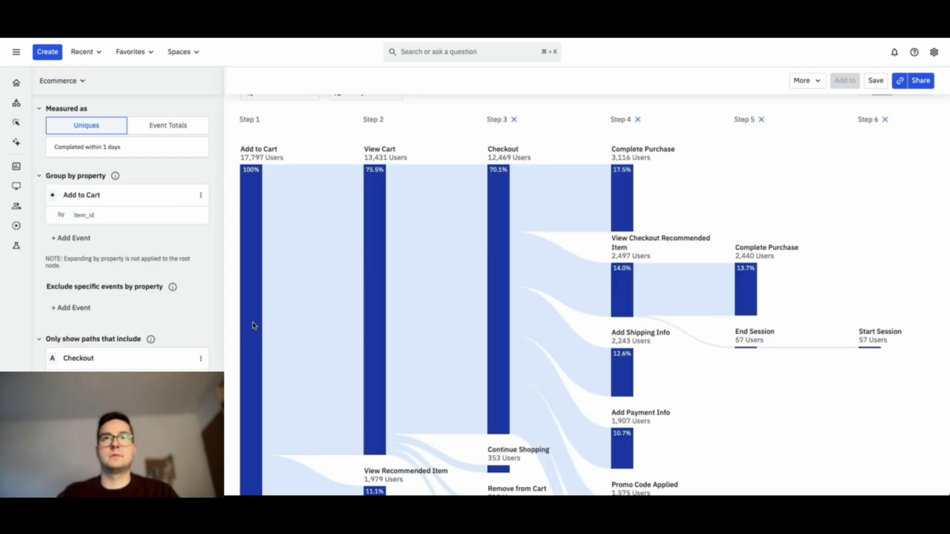
{"action": "scroll", "coordinate": [250, 311], "scroll_direction": "down", "scroll_amount": 5}
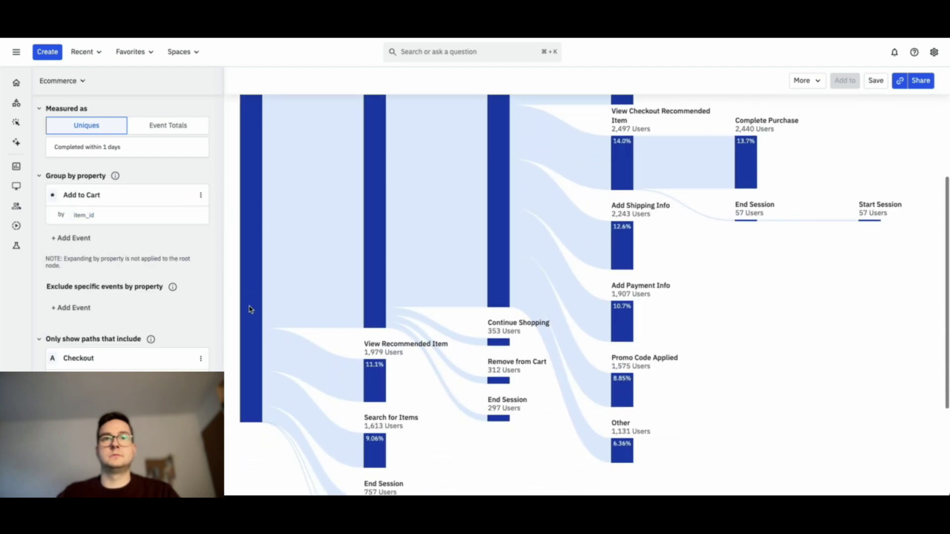
{"action": "scroll", "coordinate": [250, 309], "scroll_direction": "up", "scroll_amount": 5}
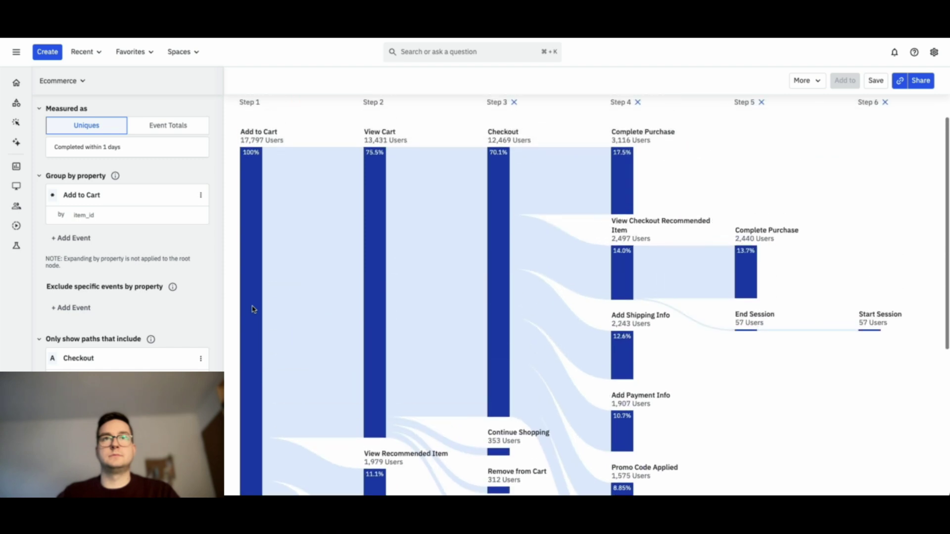
{"action": "left_click", "coordinate": [148, 357]}
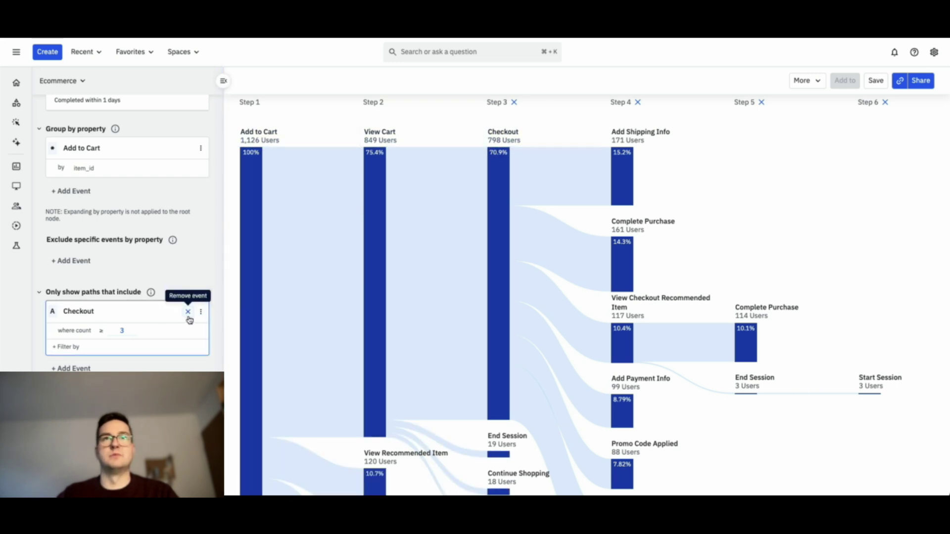
{"action": "left_click", "coordinate": [189, 311]}
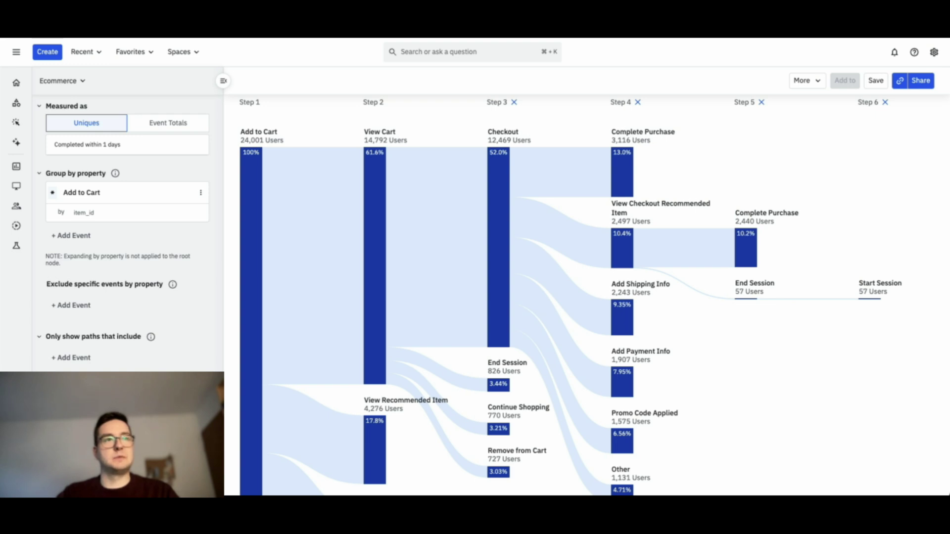
{"action": "left_click", "coordinate": [71, 235]}
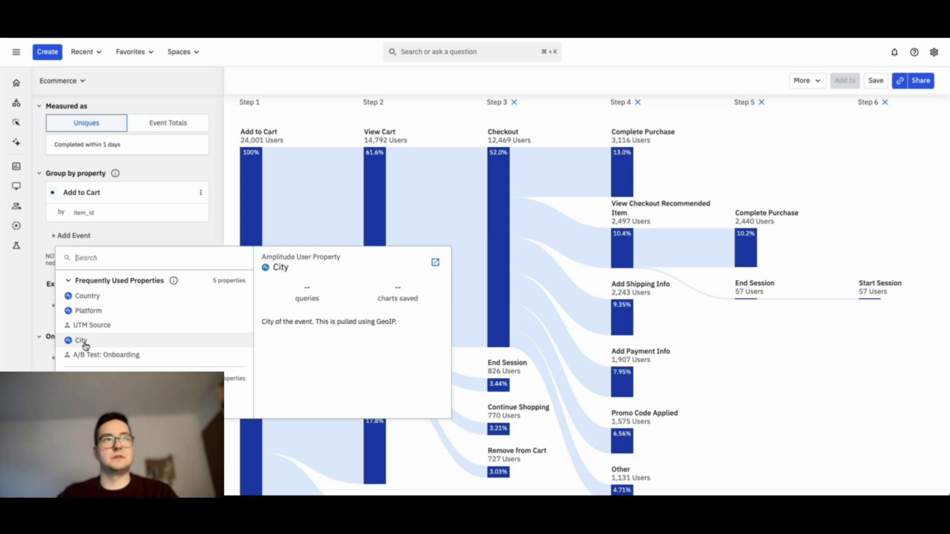
{"action": "left_click", "coordinate": [114, 340]}
{"action": "left_click", "coordinate": [121, 304]}
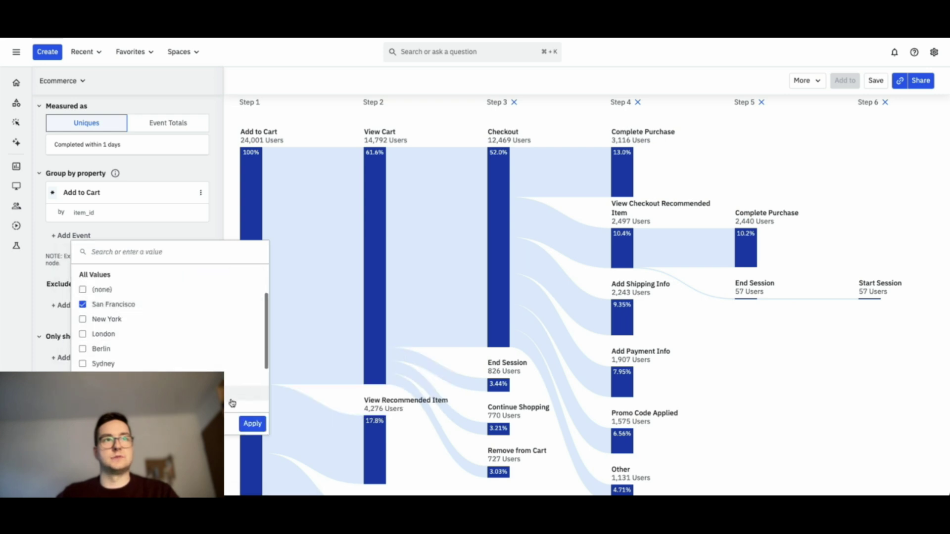
{"action": "scroll", "coordinate": [237, 406], "scroll_direction": "down", "scroll_amount": 2}
{"action": "left_click", "coordinate": [252, 424]}
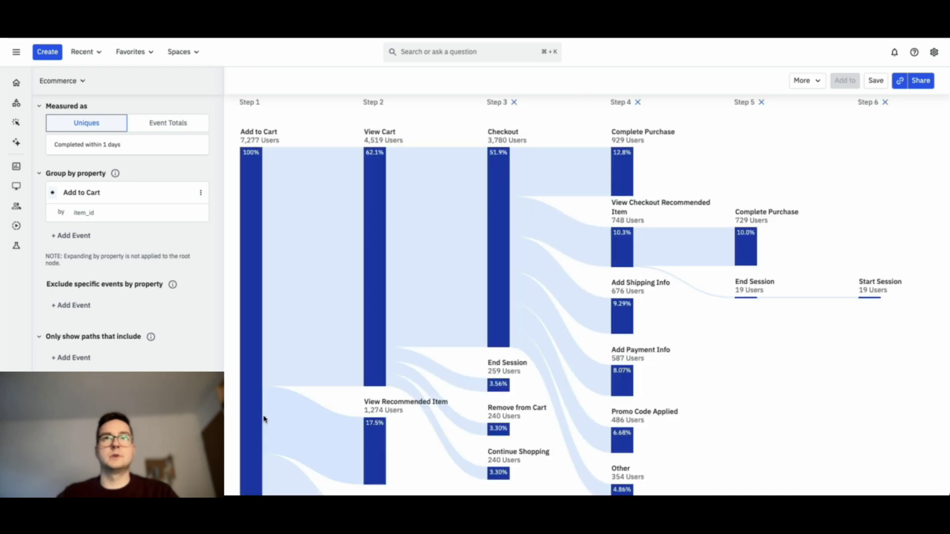
{"action": "scroll", "coordinate": [272, 379], "scroll_direction": "up", "scroll_amount": 2}
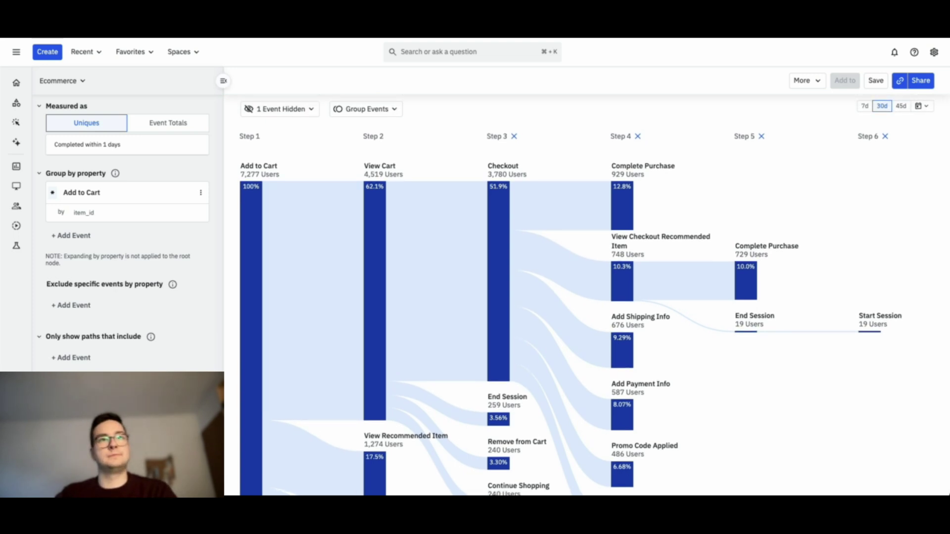
{"action": "scroll", "coordinate": [380, 356], "scroll_direction": "up", "scroll_amount": 2}
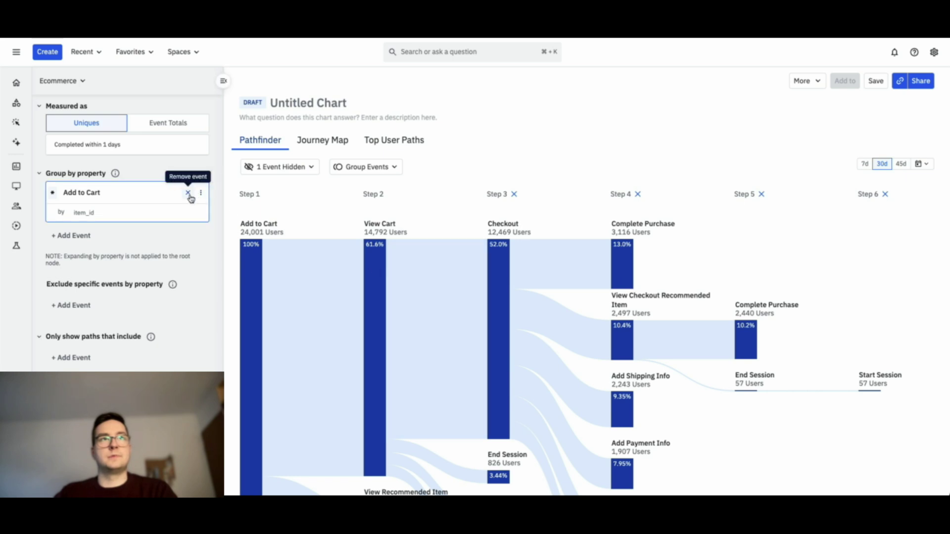
Step: Remove the Add to Cart grouping and set the date range to the last 45 days
{"action": "left_click", "coordinate": [188, 194]}
{"action": "scroll", "coordinate": [176, 244], "scroll_direction": "up", "scroll_amount": 3}
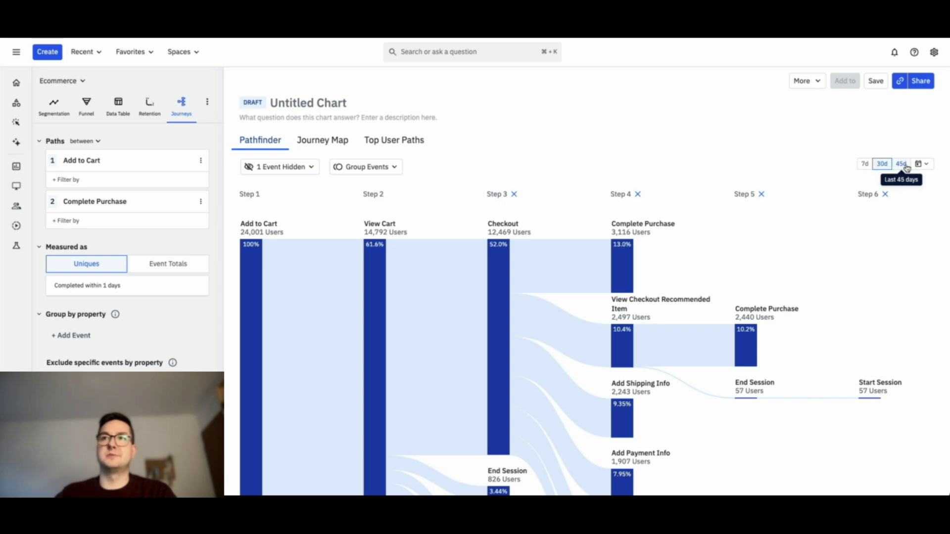
{"action": "left_click", "coordinate": [902, 164]}
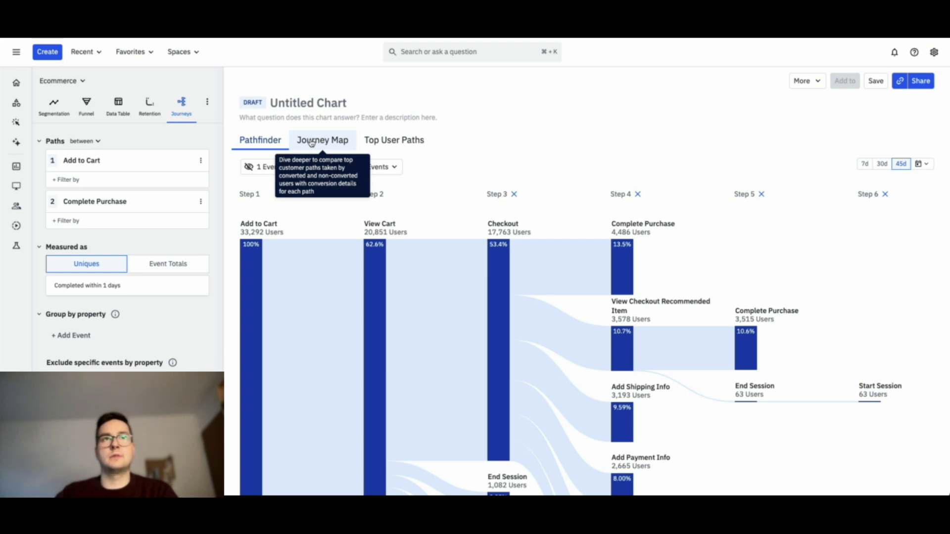
Step: Switch to the Journey Map listing the top 5 converted paths from Add to Cart
{"action": "left_click", "coordinate": [312, 142]}
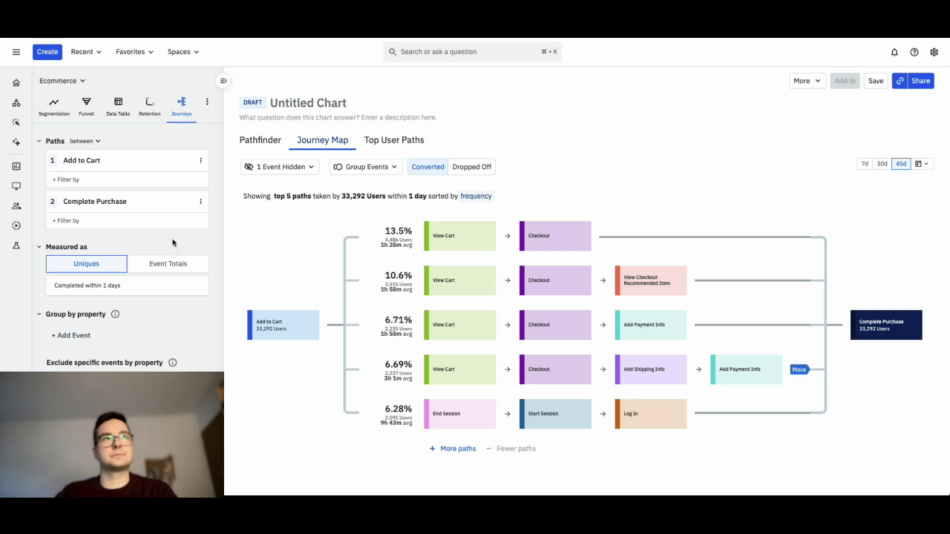
{"action": "left_click", "coordinate": [94, 142]}
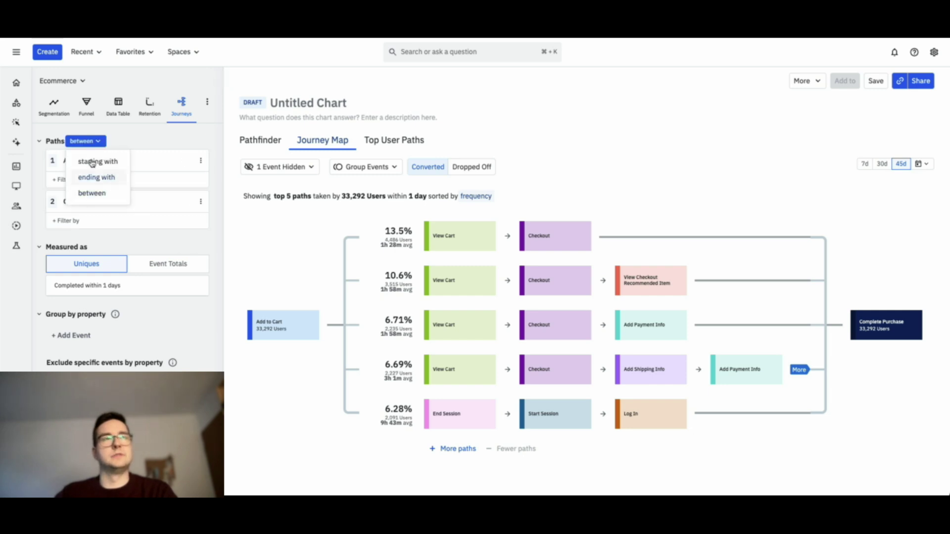
{"action": "left_click", "coordinate": [85, 143]}
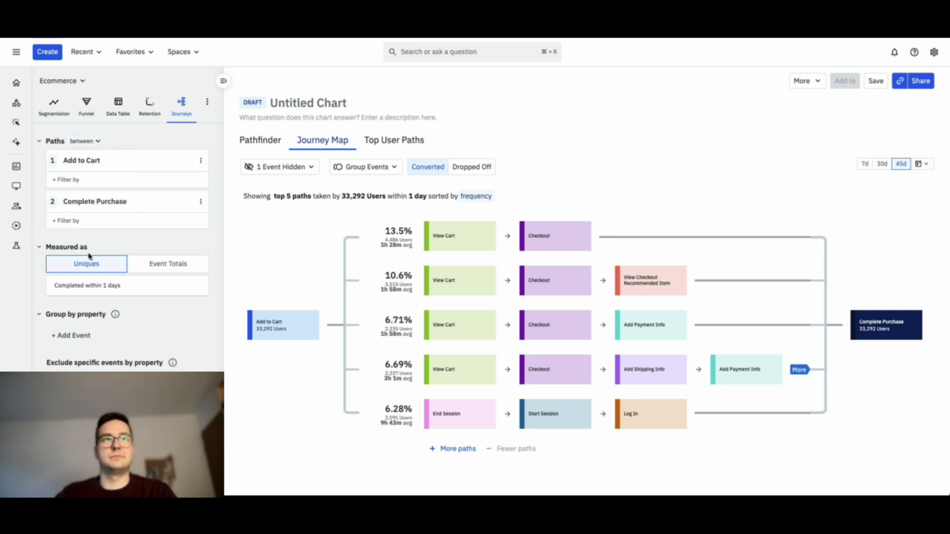
{"action": "scroll", "coordinate": [94, 321], "scroll_direction": "down", "scroll_amount": 2}
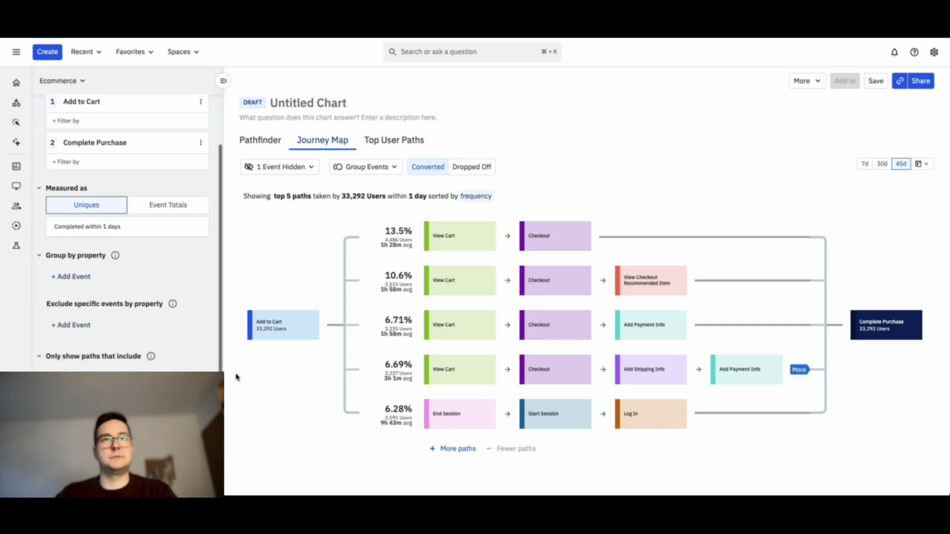
{"action": "left_click", "coordinate": [800, 370]}
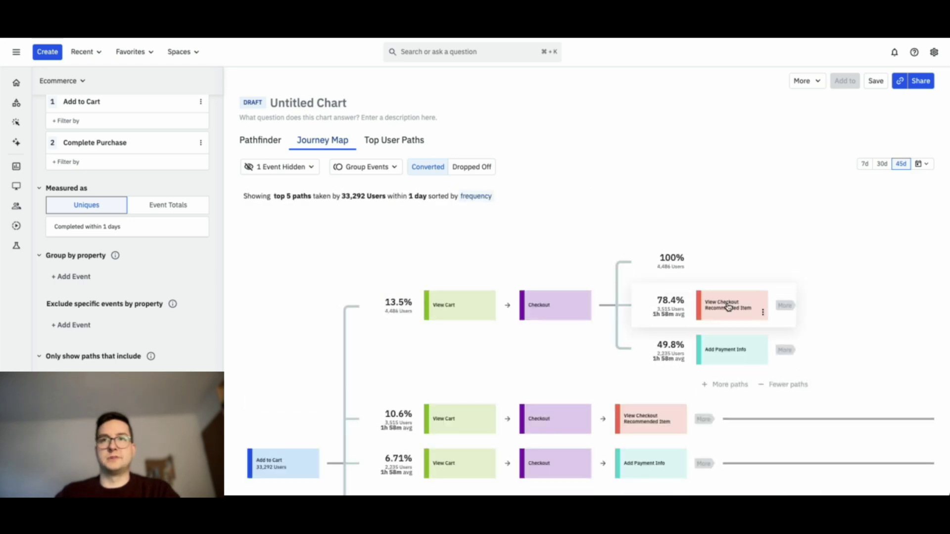
{"action": "scroll", "coordinate": [727, 307], "scroll_direction": "down", "scroll_amount": 2}
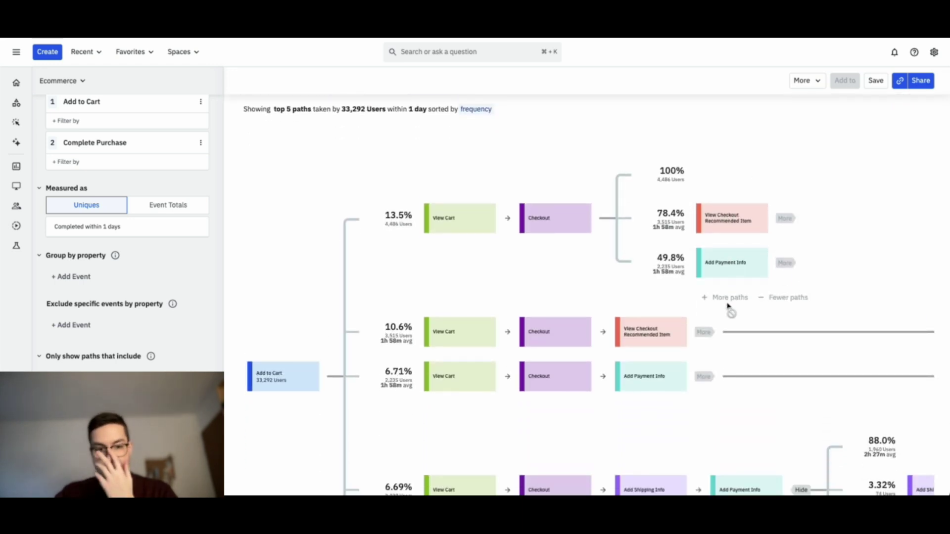
{"action": "scroll", "coordinate": [728, 306], "scroll_direction": "down", "scroll_amount": 1}
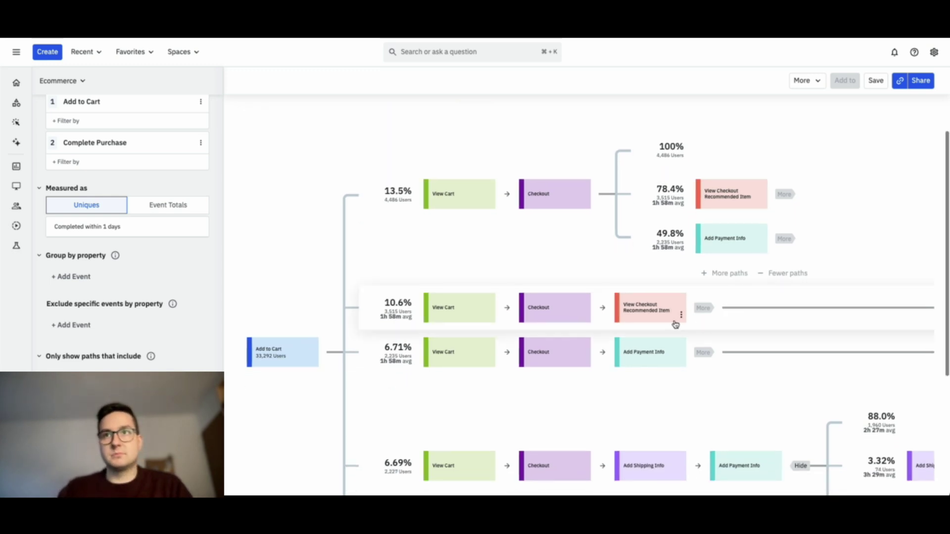
{"action": "scroll", "coordinate": [675, 322], "scroll_direction": "right", "scroll_amount": 3}
{"action": "scroll", "coordinate": [675, 322], "scroll_direction": "down", "scroll_amount": 2}
{"action": "scroll", "coordinate": [675, 324], "scroll_direction": "down", "scroll_amount": 2}
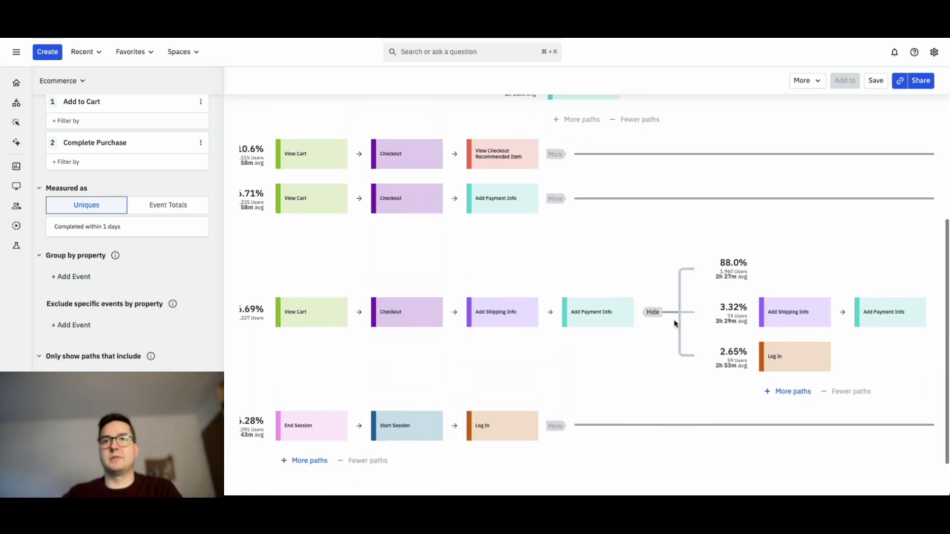
{"action": "scroll", "coordinate": [674, 324], "scroll_direction": "right", "scroll_amount": 2}
{"action": "scroll", "coordinate": [676, 325], "scroll_direction": "up", "scroll_amount": 1}
{"action": "scroll", "coordinate": [644, 319], "scroll_direction": "up", "scroll_amount": 2}
{"action": "scroll", "coordinate": [167, 263], "scroll_direction": "up", "scroll_amount": 1}
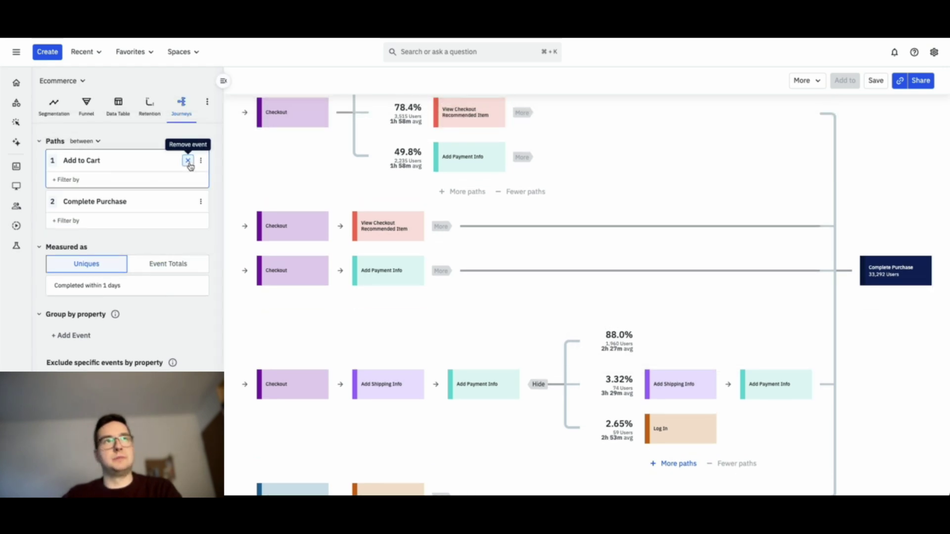
Step: End paths with Complete Purchase only and expand the 7.94% Search for Items path backward
{"action": "left_click", "coordinate": [81, 141]}
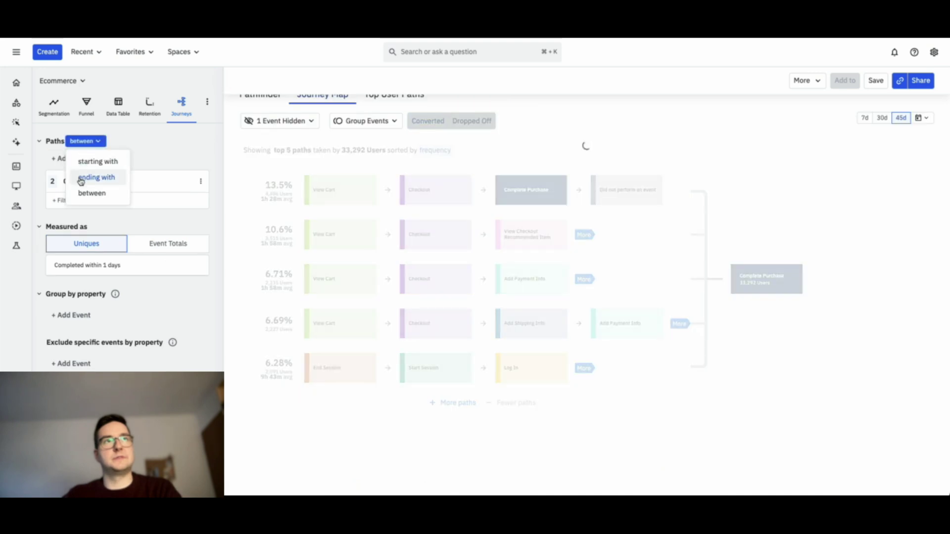
{"action": "left_click", "coordinate": [80, 179]}
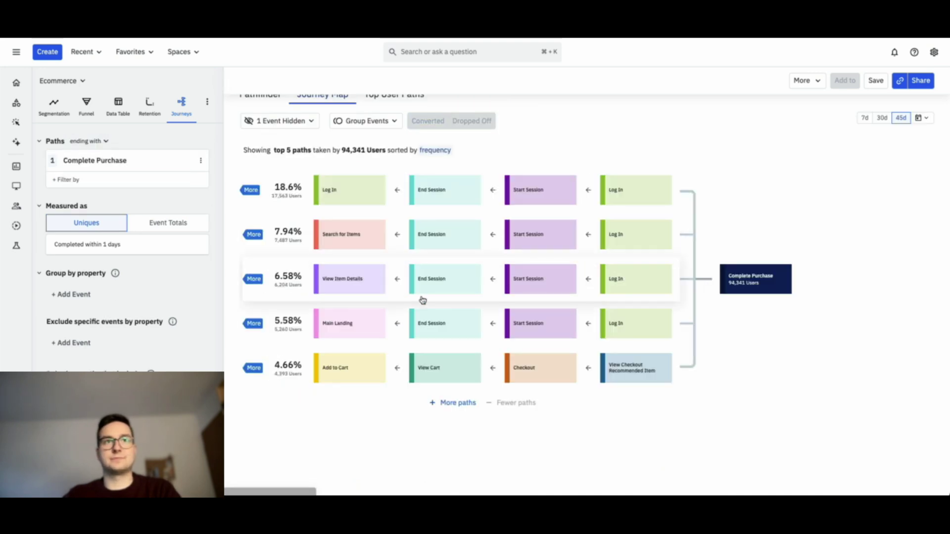
{"action": "left_click", "coordinate": [251, 191]}
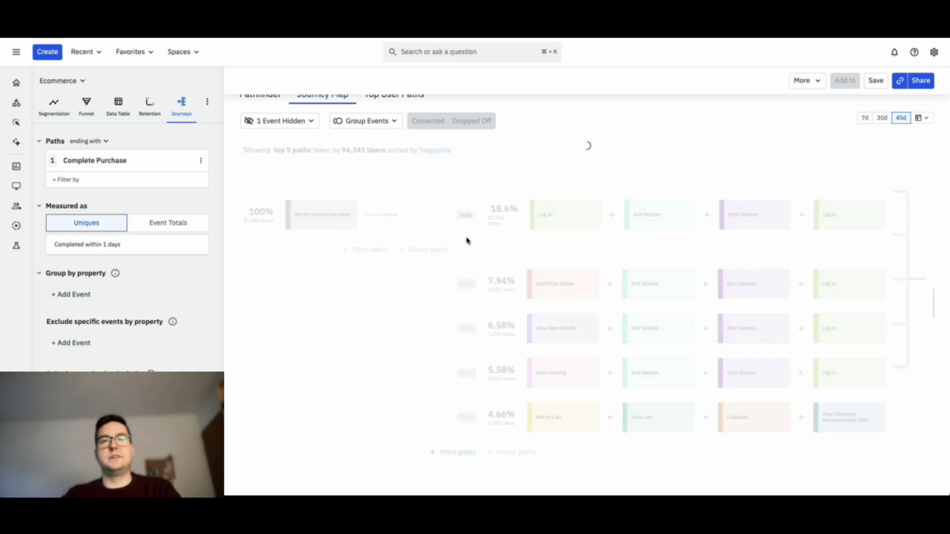
{"action": "scroll", "coordinate": [516, 261], "scroll_direction": "right", "scroll_amount": 7}
{"action": "scroll", "coordinate": [515, 267], "scroll_direction": "down", "scroll_amount": 2}
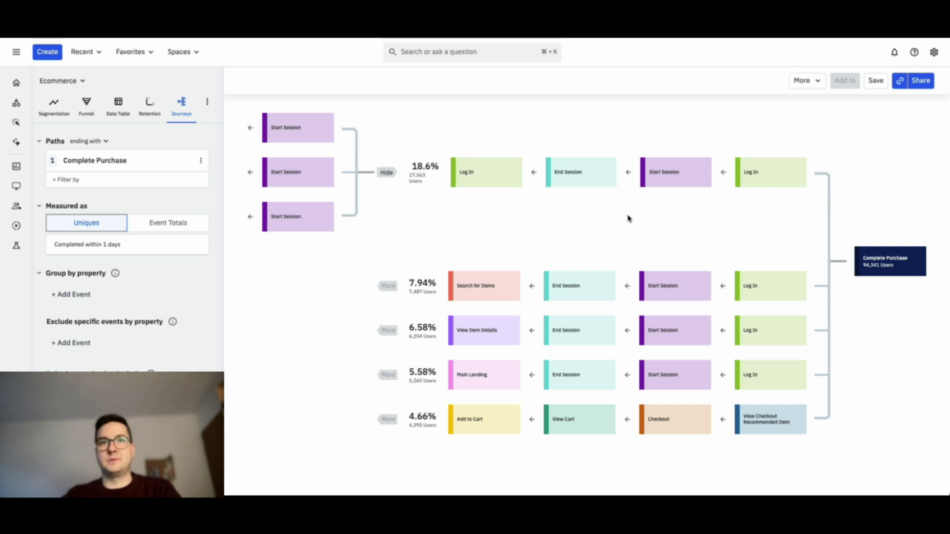
{"action": "left_click", "coordinate": [388, 172]}
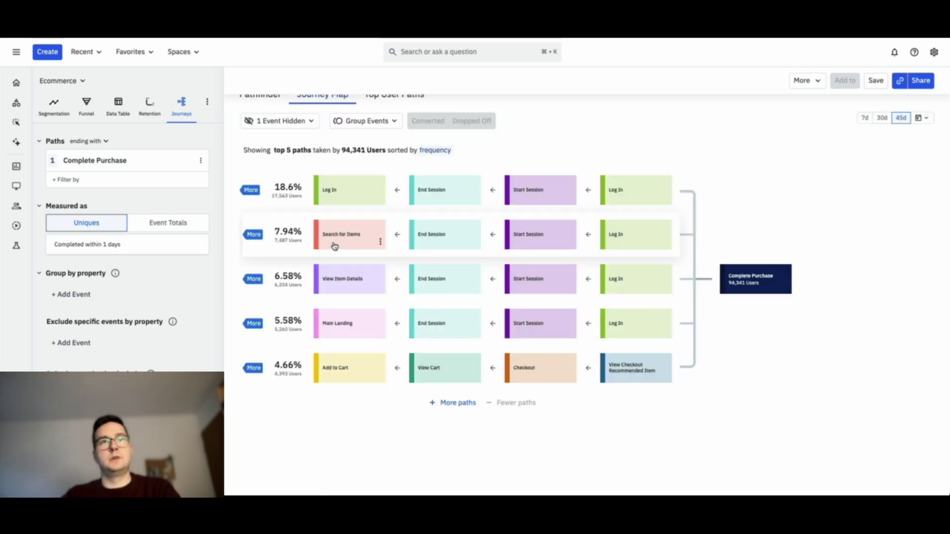
{"action": "left_click", "coordinate": [252, 235]}
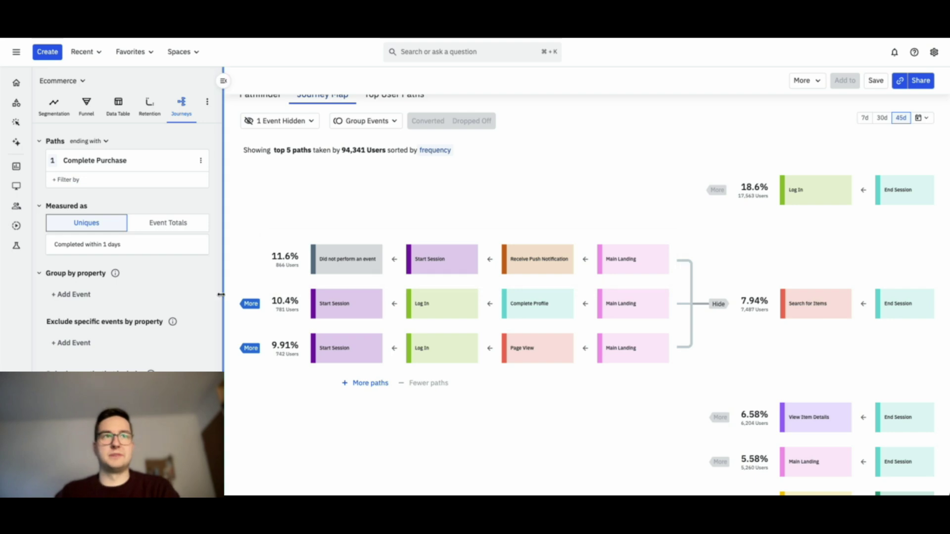
Step: Group the journey by Page View's Page Title, making the third branch 4.27% Complete Purchase
{"action": "left_click", "coordinate": [94, 295]}
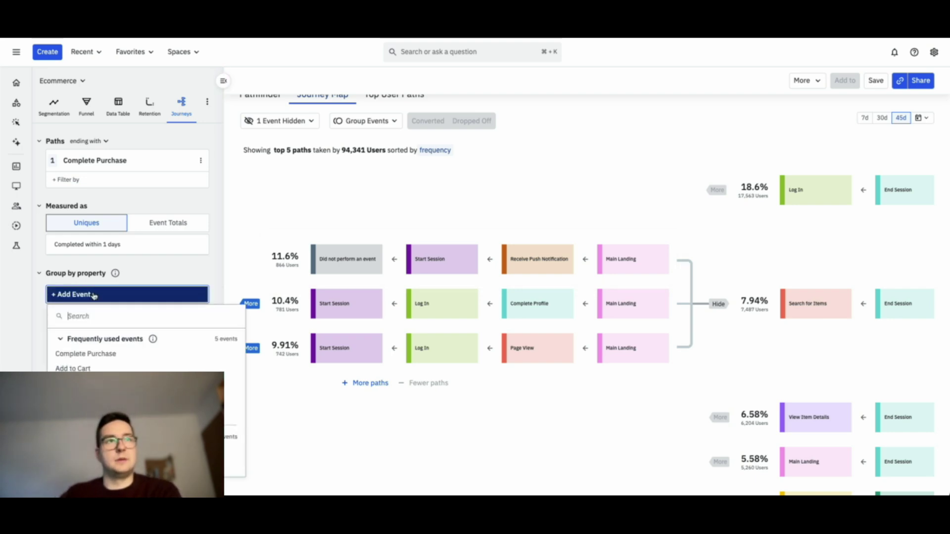
{"action": "scroll", "coordinate": [94, 361], "scroll_direction": "down", "scroll_amount": 10}
{"action": "scroll", "coordinate": [95, 354], "scroll_direction": "up", "scroll_amount": 10}
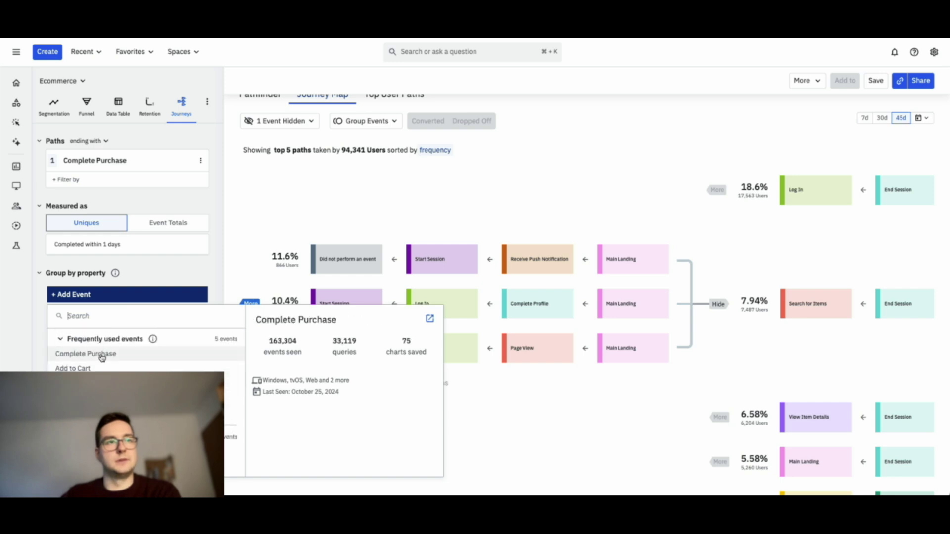
{"action": "left_click", "coordinate": [99, 397]}
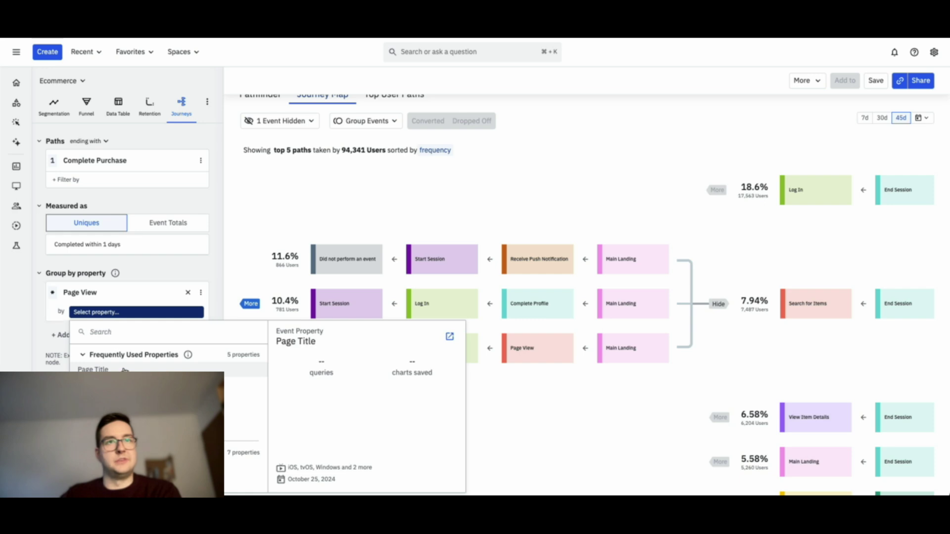
{"action": "left_click", "coordinate": [135, 367]}
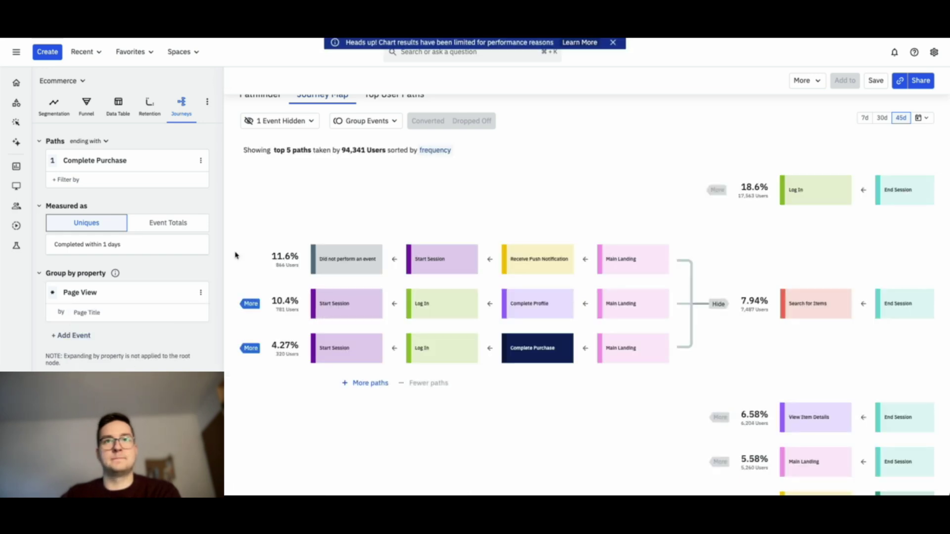
{"action": "scroll", "coordinate": [319, 277], "scroll_direction": "right", "scroll_amount": 5}
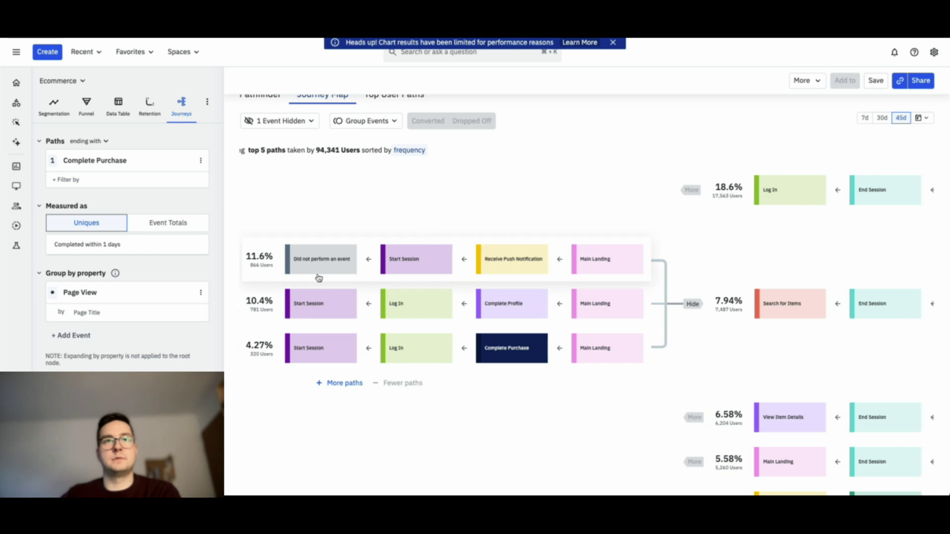
{"action": "scroll", "coordinate": [319, 277], "scroll_direction": "right", "scroll_amount": 4}
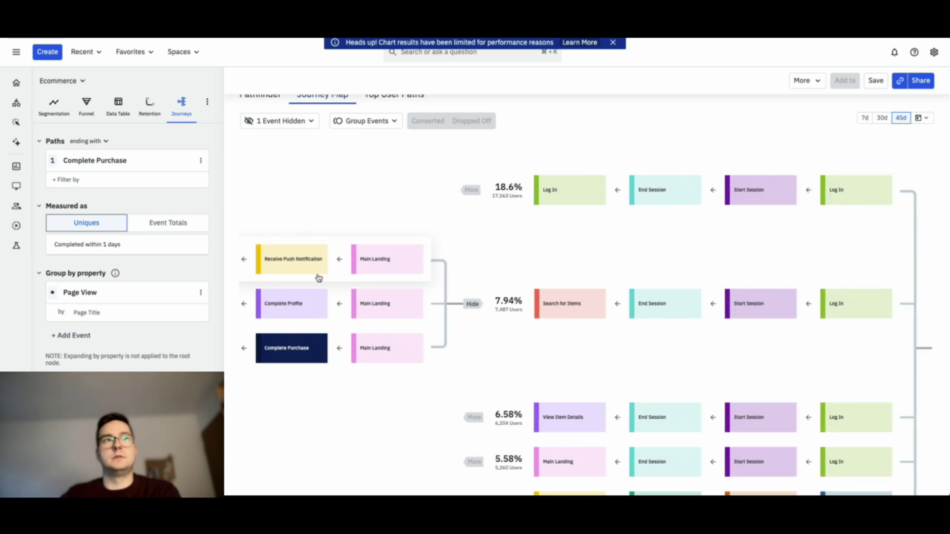
{"action": "scroll", "coordinate": [319, 278], "scroll_direction": "down", "scroll_amount": 2}
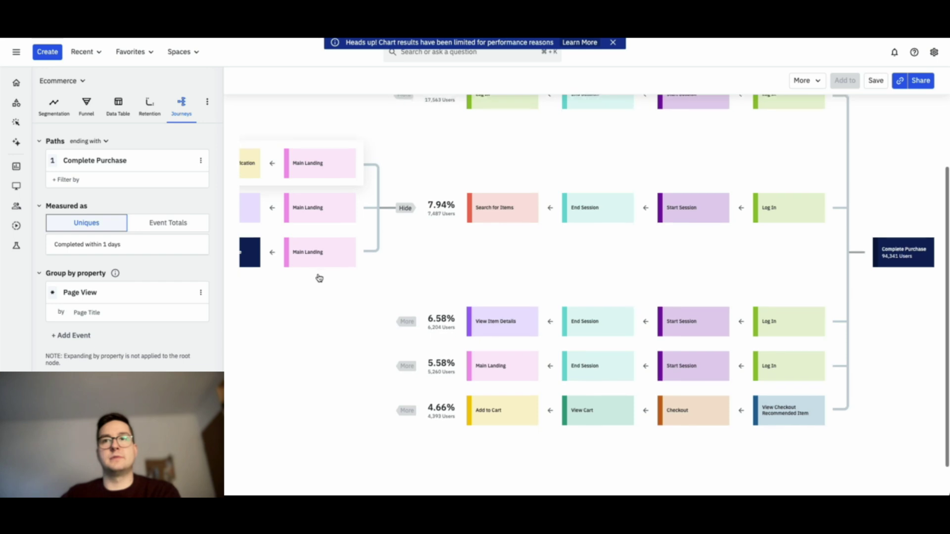
{"action": "scroll", "coordinate": [319, 278], "scroll_direction": "up", "scroll_amount": 1}
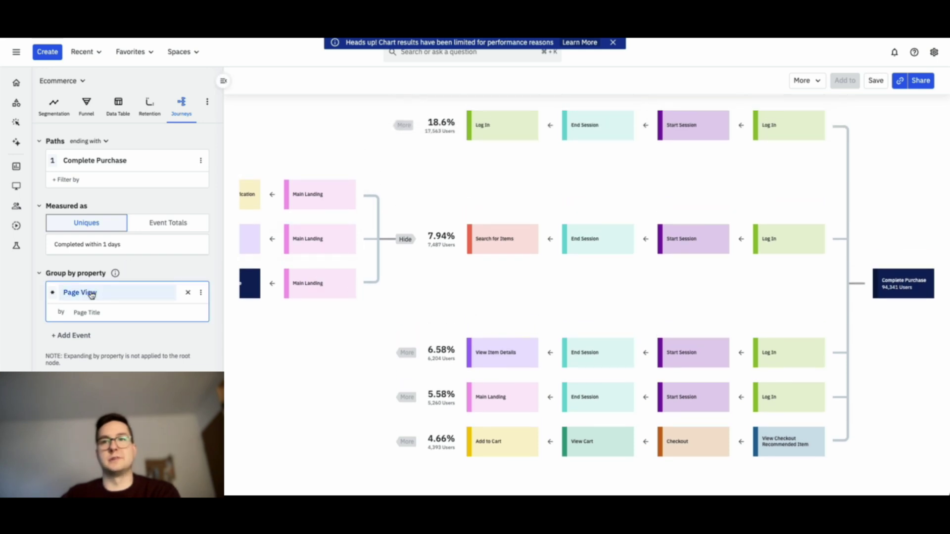
Step: Regroup by Search for Items' City, revealing a 4.54% San Francisco path (4,550 users)
{"action": "left_click", "coordinate": [92, 295]}
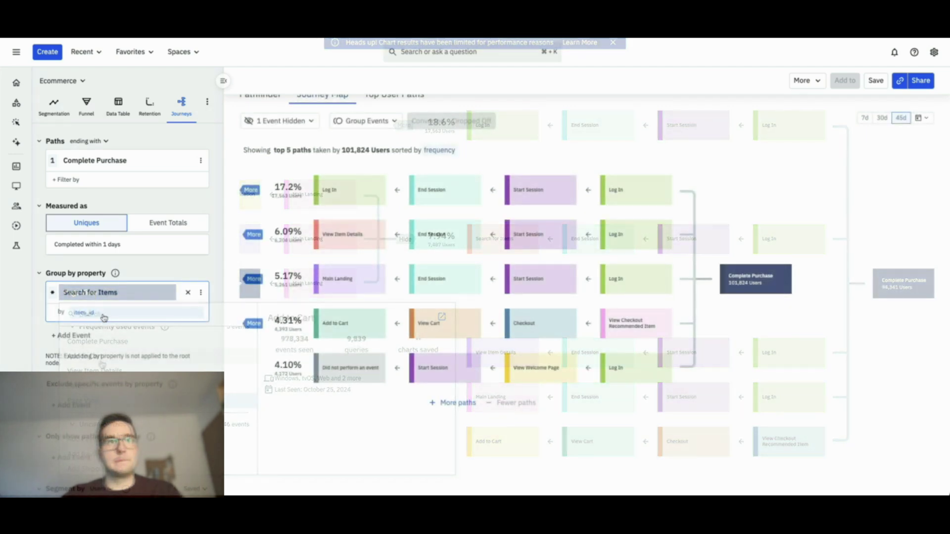
{"action": "left_click", "coordinate": [136, 313]}
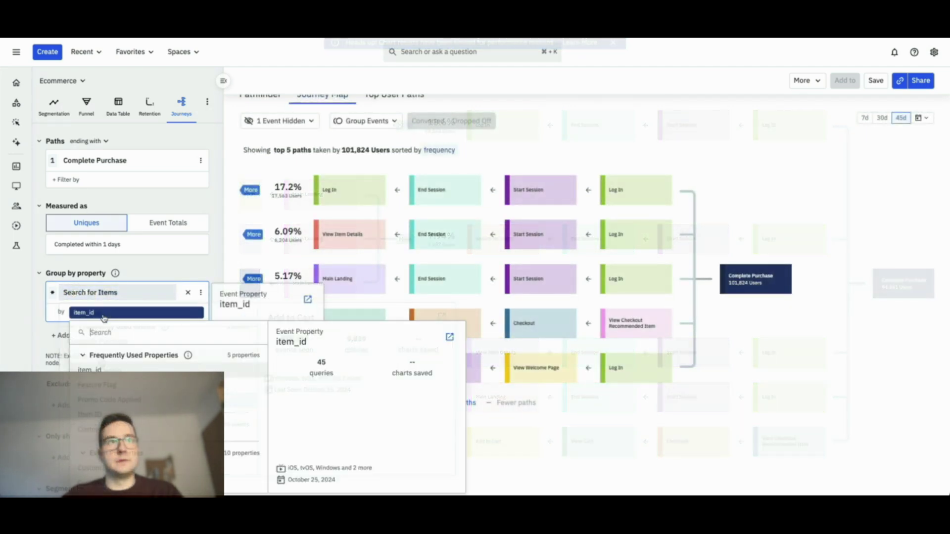
{"action": "scroll", "coordinate": [124, 370], "scroll_direction": "down", "scroll_amount": 2}
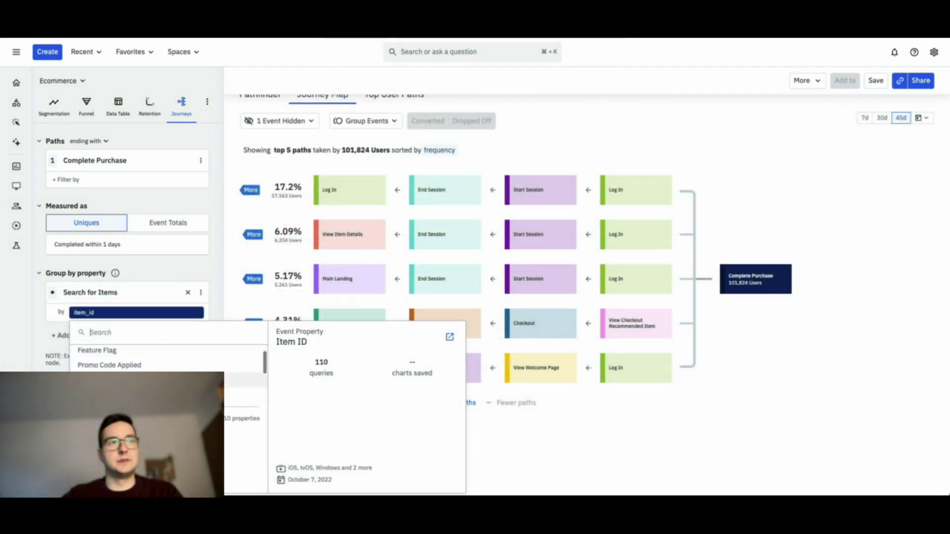
{"action": "scroll", "coordinate": [124, 366], "scroll_direction": "up", "scroll_amount": 3}
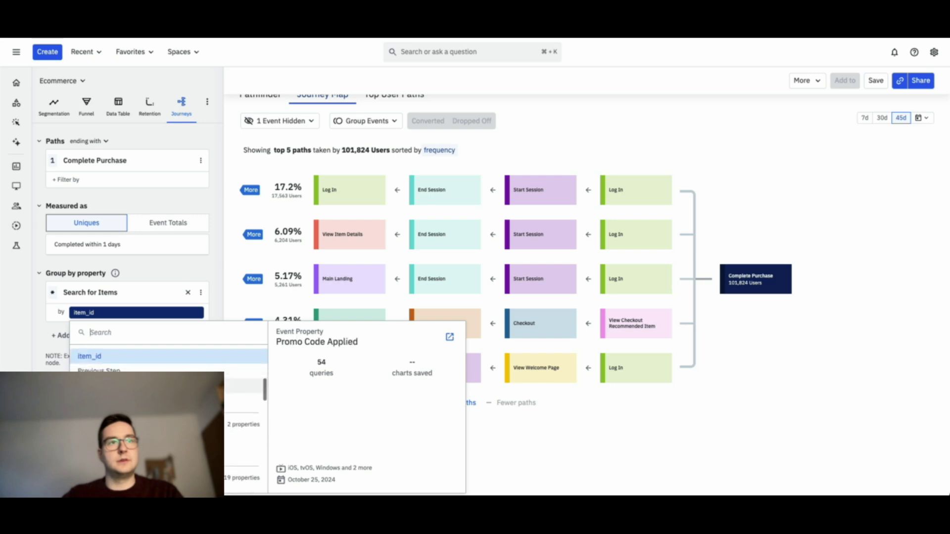
{"action": "scroll", "coordinate": [168, 358], "scroll_direction": "down", "scroll_amount": 3}
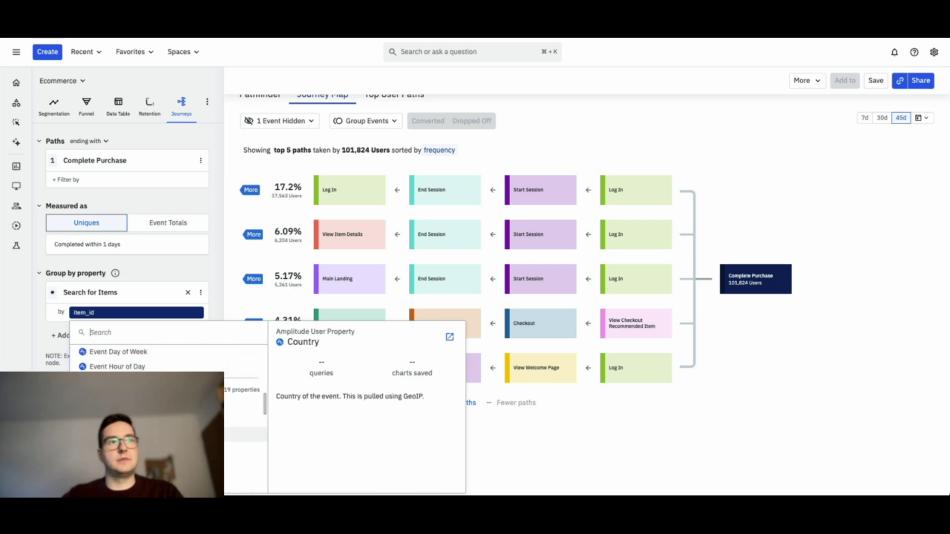
{"action": "left_click", "coordinate": [163, 381]}
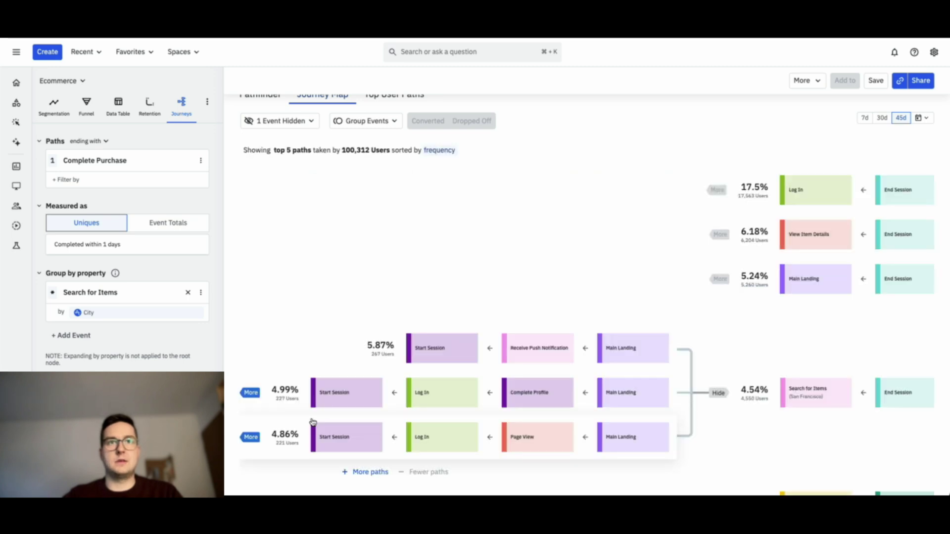
{"action": "scroll", "coordinate": [435, 286], "scroll_direction": "right", "scroll_amount": 5}
{"action": "scroll", "coordinate": [435, 286], "scroll_direction": "down", "scroll_amount": 2}
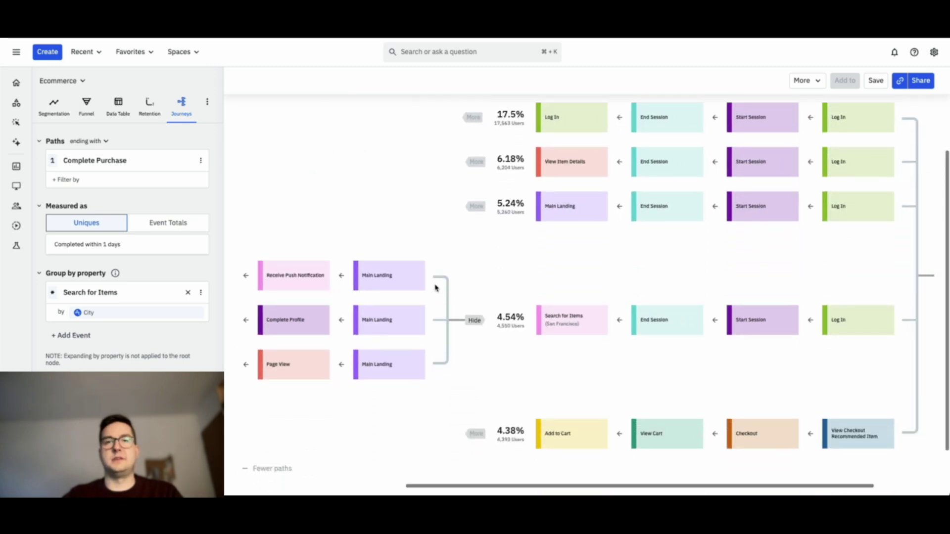
{"action": "scroll", "coordinate": [435, 287], "scroll_direction": "down", "scroll_amount": 1}
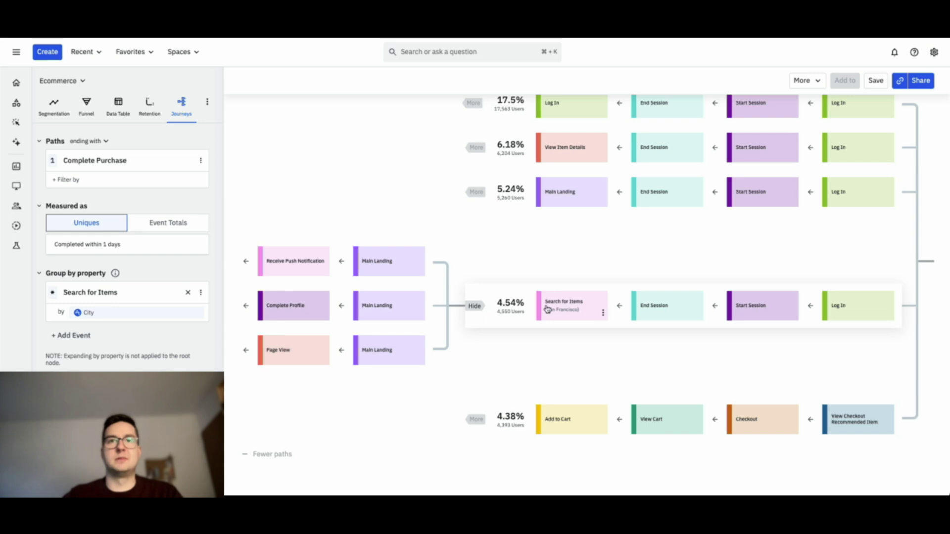
{"action": "mouse_move", "coordinate": [87, 306]}
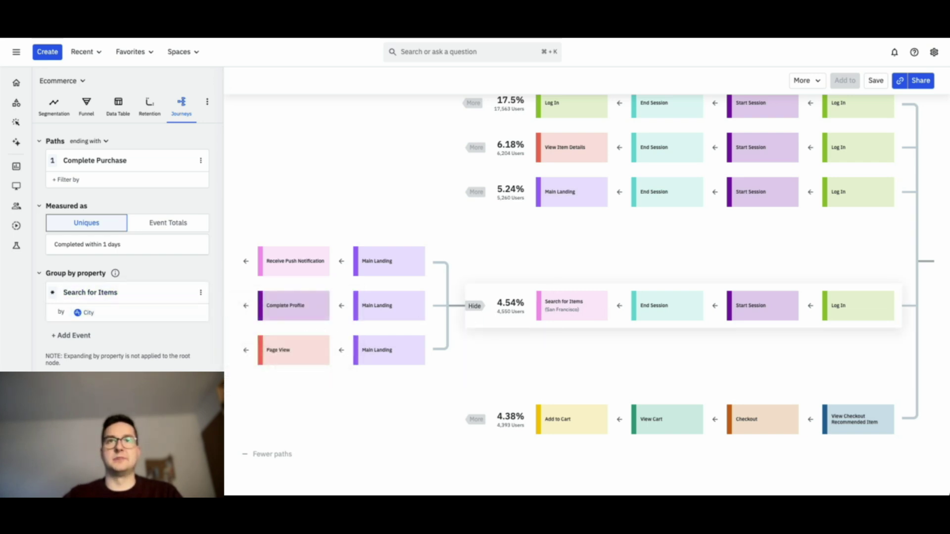
{"action": "scroll", "coordinate": [552, 287], "scroll_direction": "up", "scroll_amount": 5}
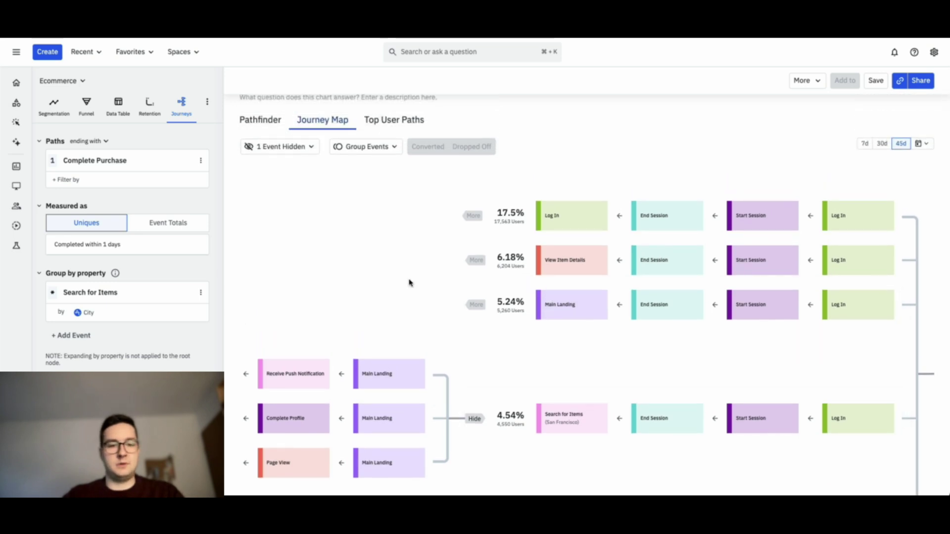